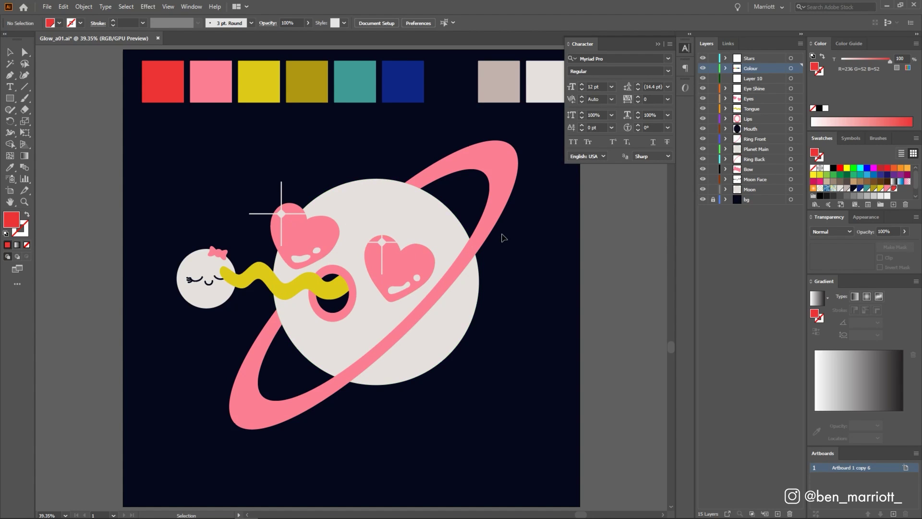
Step: Check the heart eyes, then export the artwork as a layered RGB Glow_a03.psd at 150 ppi
{"action": "left_click", "coordinate": [703, 99]}
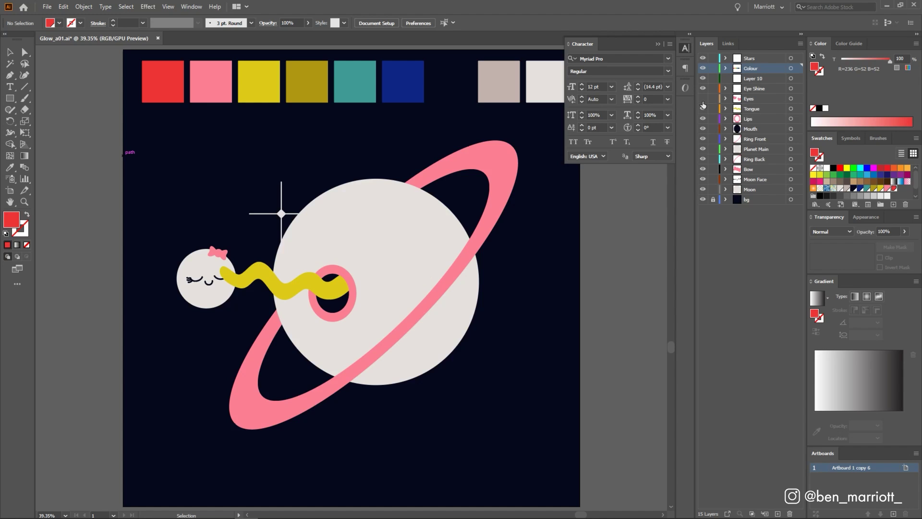
{"action": "left_click", "coordinate": [703, 99]}
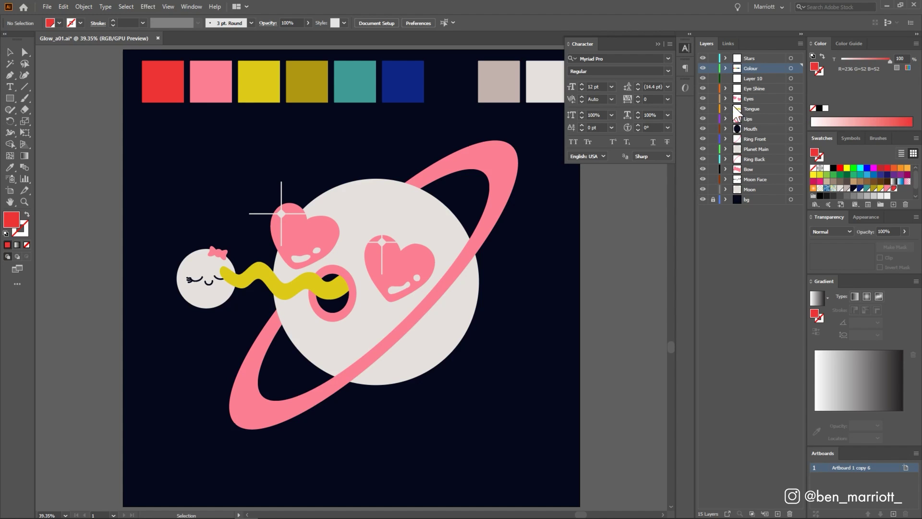
{"action": "left_click", "coordinate": [47, 7]}
{"action": "mouse_move", "coordinate": [96, 176]}
{"action": "left_click", "coordinate": [262, 186]}
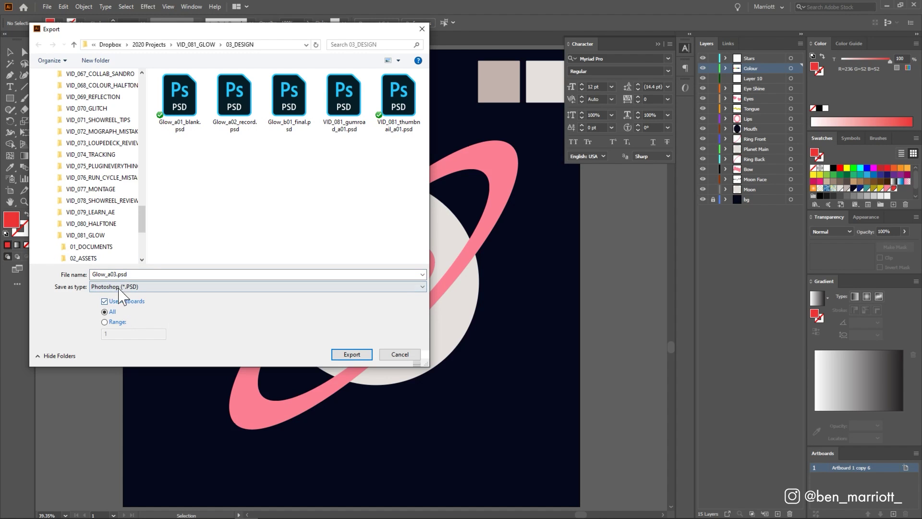
{"action": "left_click", "coordinate": [351, 354]}
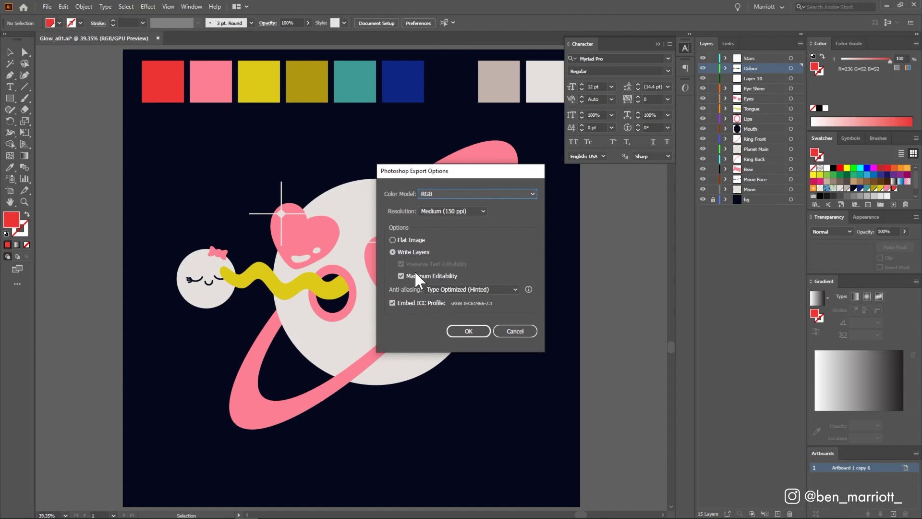
{"action": "left_click", "coordinate": [466, 331]}
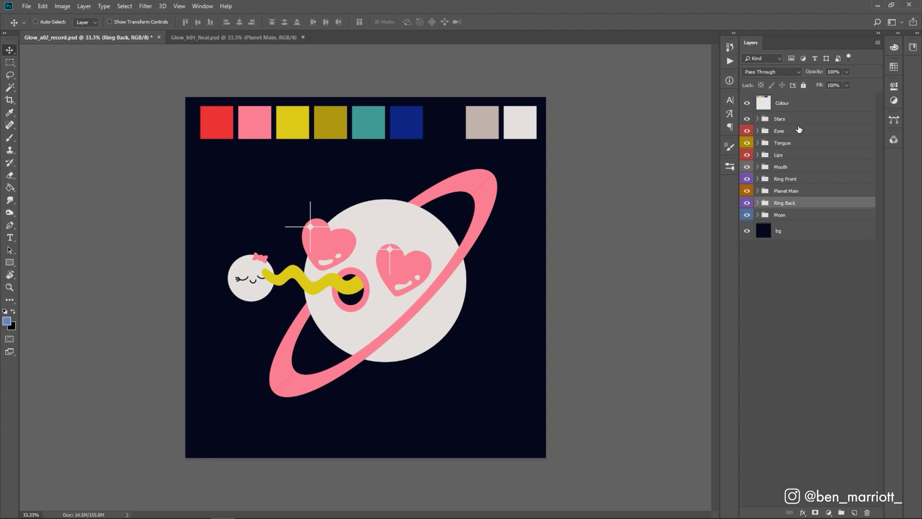
Step: Select the Eyes group and load the Soft Round brush preset at 150 px
{"action": "left_click", "coordinate": [797, 131]}
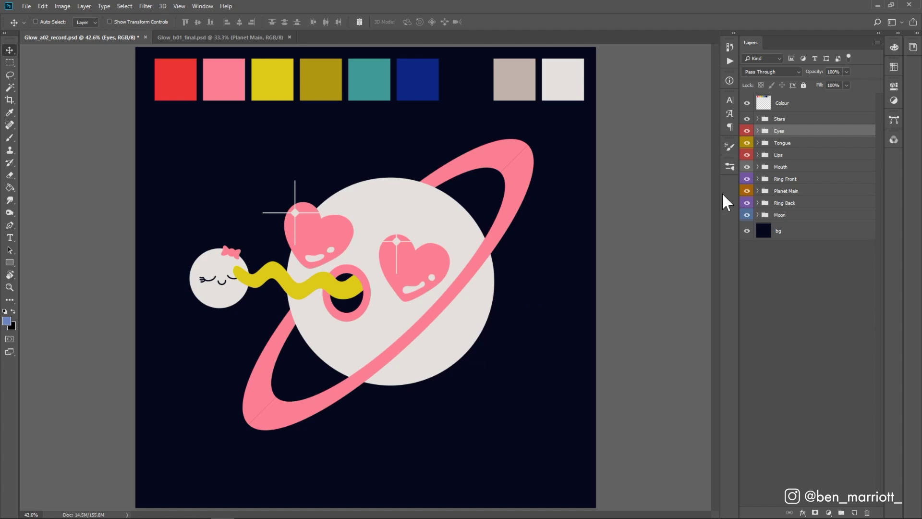
{"action": "left_click", "coordinate": [725, 165]}
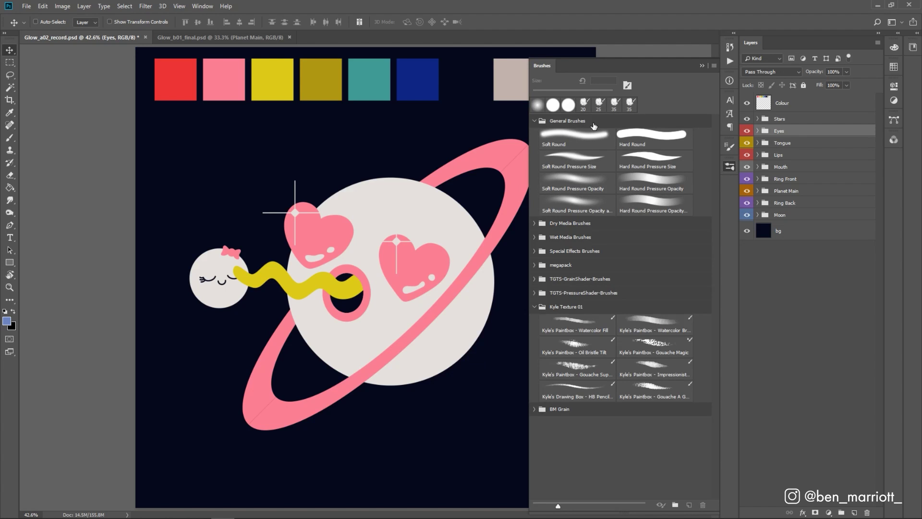
{"action": "left_click", "coordinate": [559, 136]}
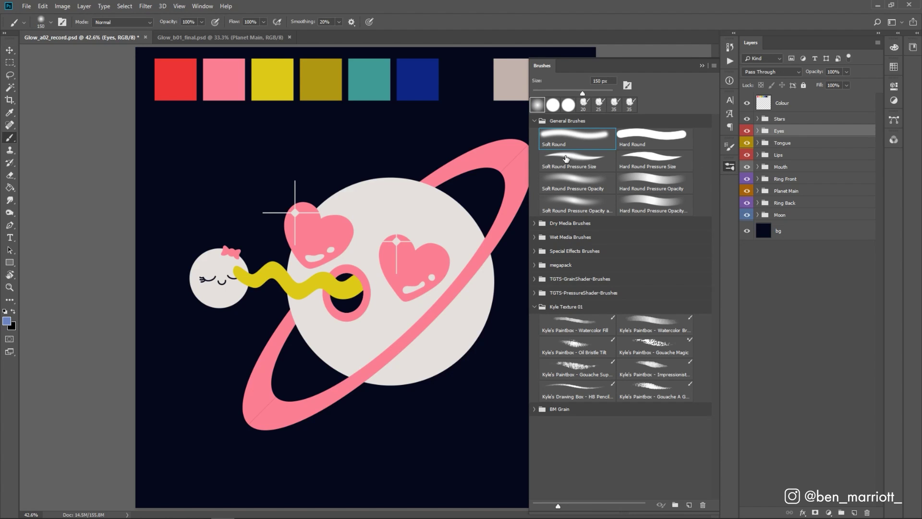
{"action": "left_click", "coordinate": [729, 166]}
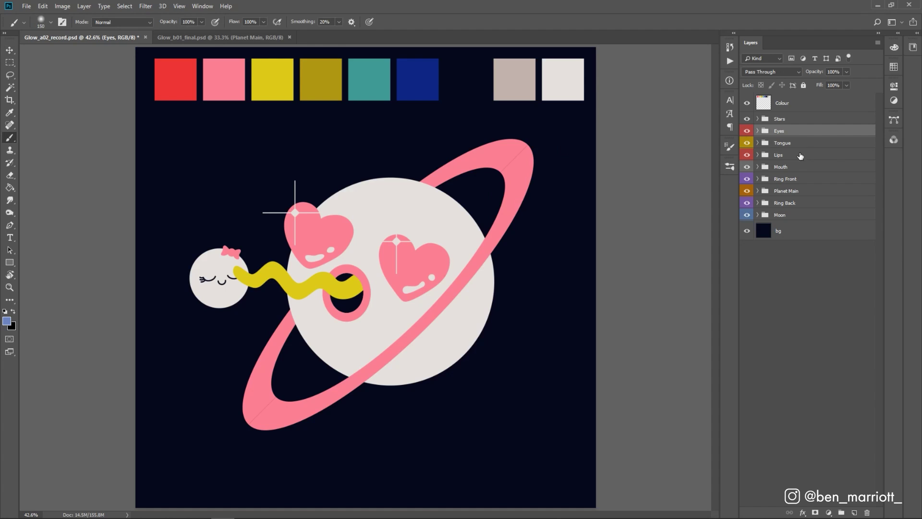
Step: Expand the Planet Main group and add a new empty layer above the Planet Main layer
{"action": "left_click", "coordinate": [783, 194]}
{"action": "left_click", "coordinate": [757, 190]}
{"action": "left_click", "coordinate": [787, 206]}
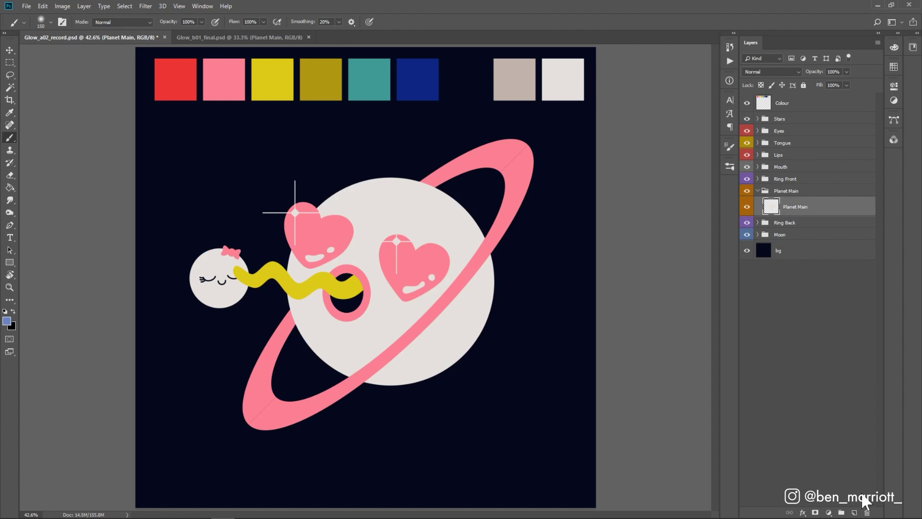
{"action": "left_click", "coordinate": [856, 513]}
{"action": "left_click", "coordinate": [746, 226]}
{"action": "left_click", "coordinate": [746, 226]}
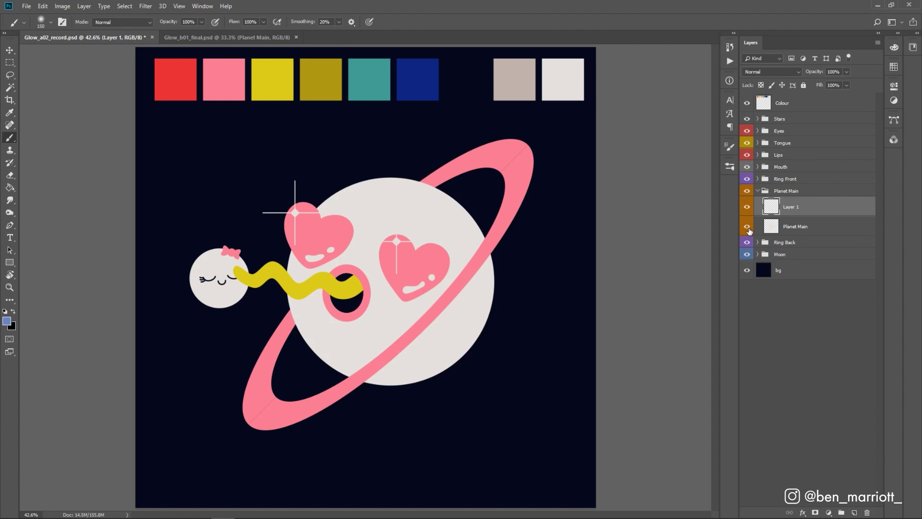
Step: Enlarge the brush to about 400 px and sample the dark background colour
{"action": "key", "text": "bracketleft"}
{"action": "key", "text": "bracketleft"}
{"action": "key", "text": "bracketleft"}
{"action": "key", "text": "bracketleft"}
{"action": "key", "text": "bracketleft"}
{"action": "key", "text": "bracketleft"}
{"action": "key", "text": "bracketleft"}
{"action": "key", "text": "bracketright"}
{"action": "key", "text": "bracketright"}
{"action": "key", "text": "bracketright"}
{"action": "key", "text": "bracketright"}
{"action": "key", "text": "bracketright"}
{"action": "key", "text": "bracketright"}
{"action": "key", "text": "bracketright"}
{"action": "key", "text": "bracketright"}
{"action": "key", "text": "bracketright"}
{"action": "key", "text": "bracketright"}
{"action": "key", "text": "bracketright"}
{"action": "key", "text": "bracketright"}
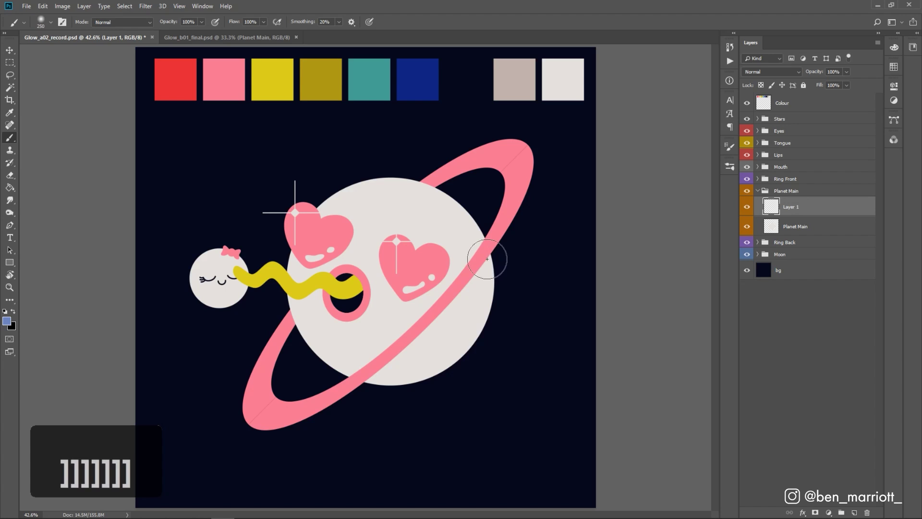
{"action": "key", "text": "bracketright"}
{"action": "key", "text": "bracketright"}
{"action": "key", "text": "bracketright"}
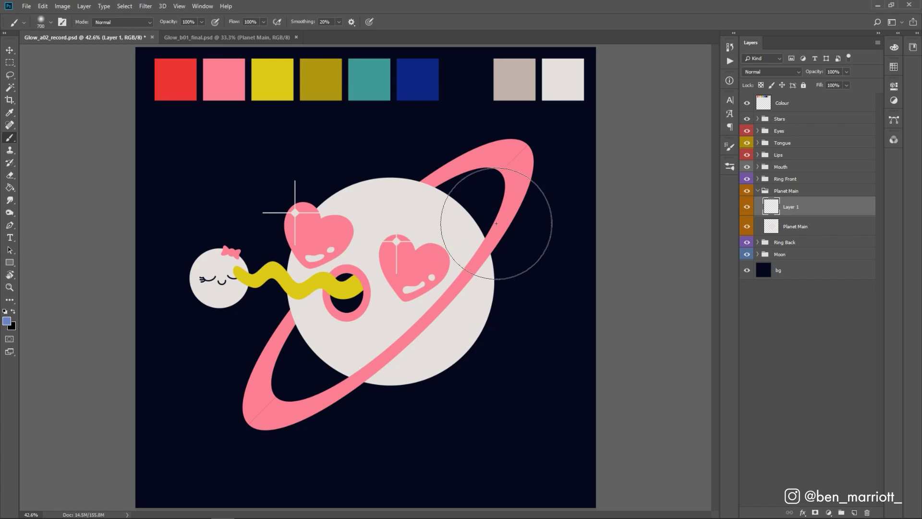
{"action": "key", "text": "alt"}
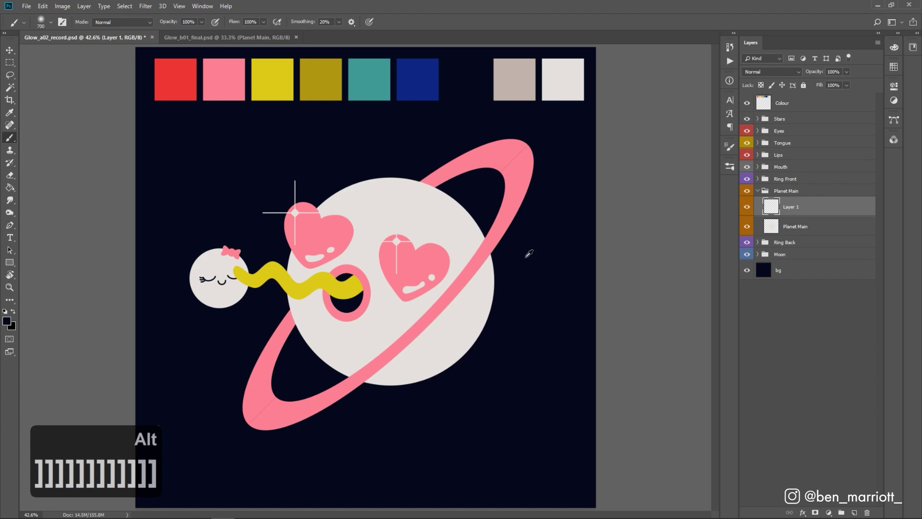
{"action": "key", "text": "alt"}
{"action": "left_click", "coordinate": [312, 79], "text": "alt"}
{"action": "key", "text": "alt"}
{"action": "left_click", "coordinate": [456, 67], "text": "alt"}
{"action": "key", "text": "z"}
Step: Brush a soft dark shadow over the planet's lower right, undoing the stray ring stroke
{"action": "mouse_move", "coordinate": [541, 257]}
{"action": "left_mouse_down"}
{"action": "mouse_move", "coordinate": [502, 376]}
{"action": "mouse_move", "coordinate": [543, 323]}
{"action": "mouse_move", "coordinate": [379, 444]}
{"action": "mouse_move", "coordinate": [545, 296]}
{"action": "mouse_move", "coordinate": [550, 247]}
{"action": "mouse_move", "coordinate": [521, 197]}
{"action": "mouse_move", "coordinate": [539, 206]}
{"action": "mouse_move", "coordinate": [405, 355]}
{"action": "left_mouse_up"}
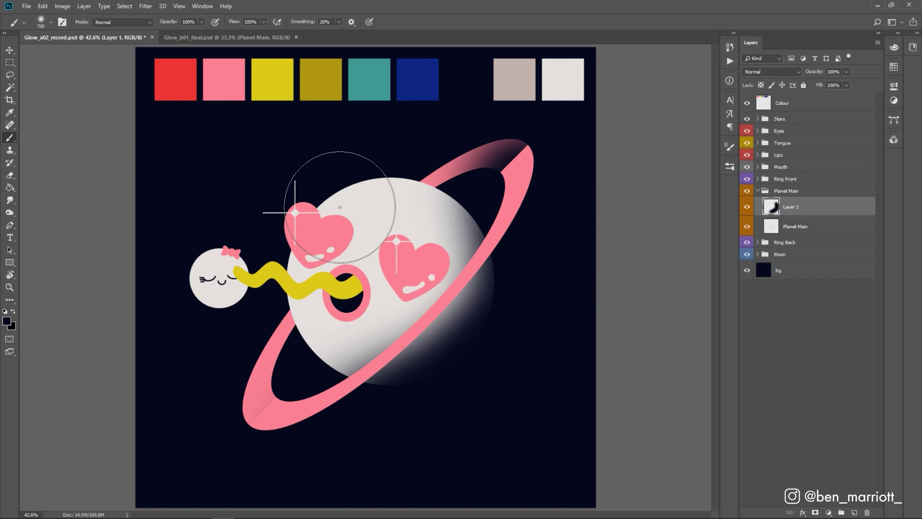
{"action": "mouse_move", "coordinate": [226, 381]}
{"action": "left_mouse_down"}
{"action": "mouse_move", "coordinate": [298, 432]}
{"action": "mouse_move", "coordinate": [258, 370]}
{"action": "mouse_move", "coordinate": [533, 293]}
{"action": "left_mouse_up"}
{"action": "key", "text": "ctrl+z"}
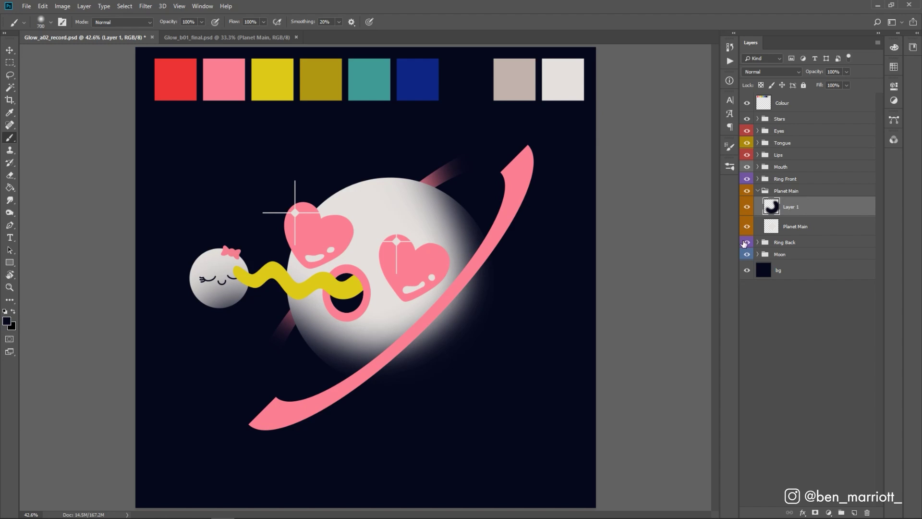
{"action": "double_click", "coordinate": [752, 179]}
Step: Hide bg, clip Layer 1 to Planet Main so the shadow stays inside the planet, then show bg again
{"action": "left_click", "coordinate": [746, 271]}
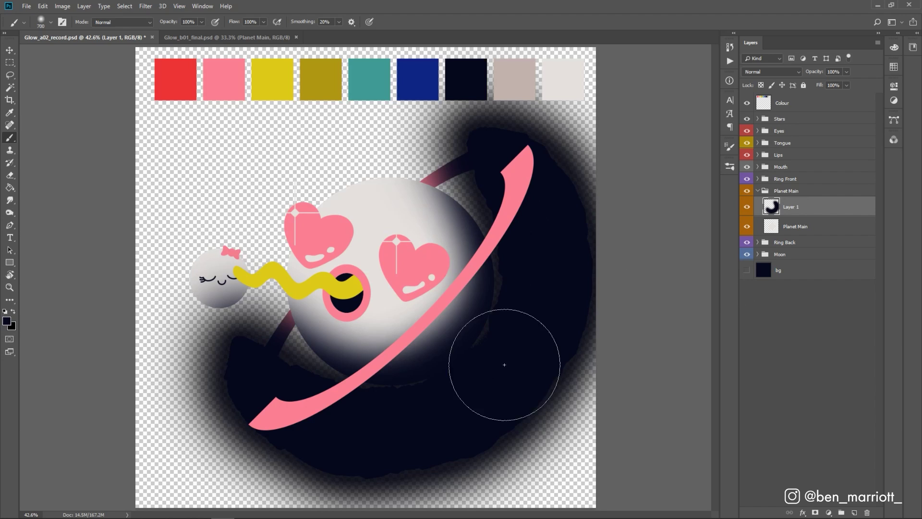
{"action": "left_click", "coordinate": [760, 214], "text": "alt"}
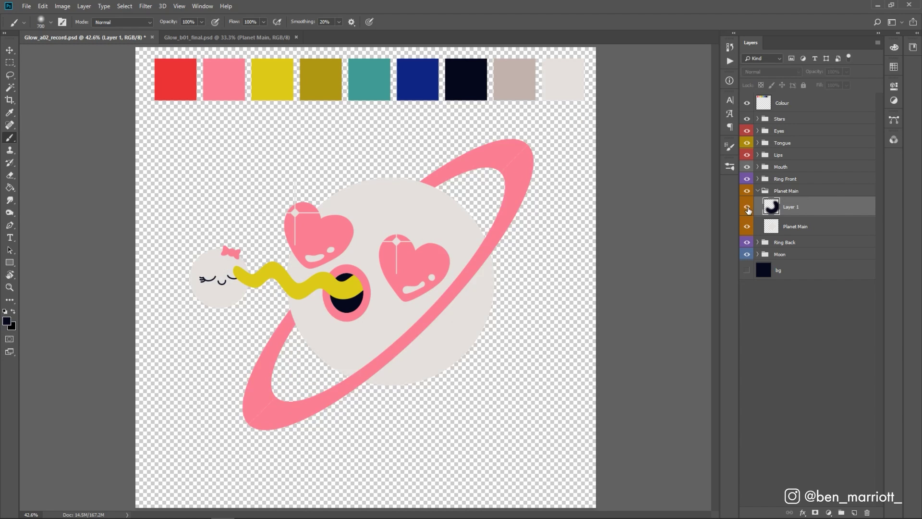
{"action": "left_click", "coordinate": [759, 214], "text": "alt"}
{"action": "left_click", "coordinate": [759, 214], "text": "alt"}
{"action": "left_click", "coordinate": [759, 214], "text": "alt"}
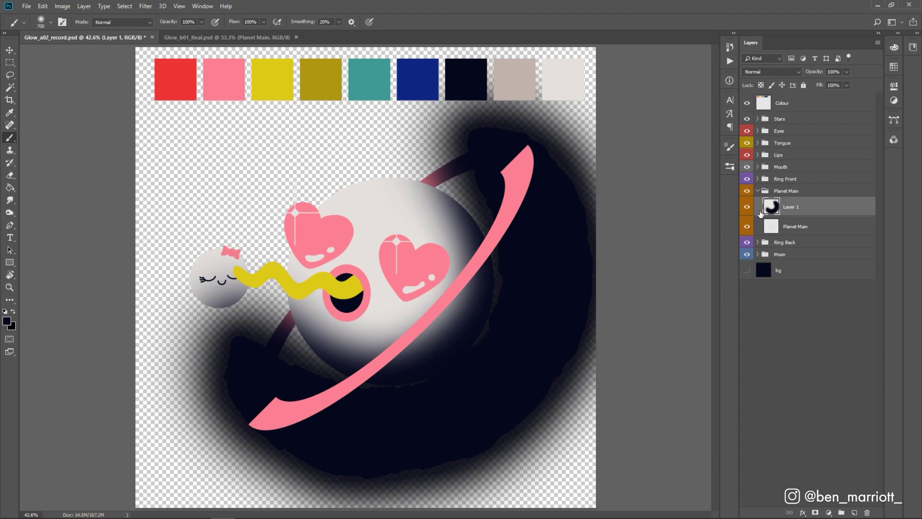
{"action": "key", "text": "alt"}
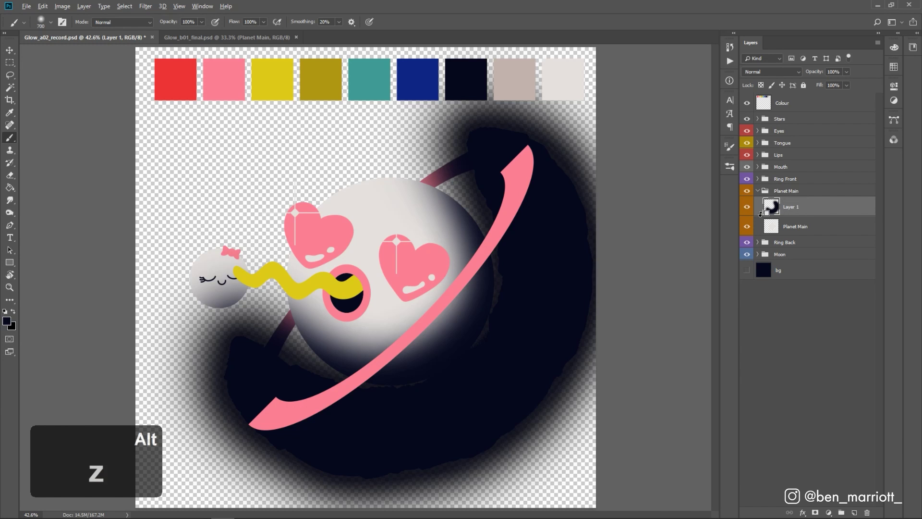
{"action": "left_click", "coordinate": [760, 211], "text": "alt"}
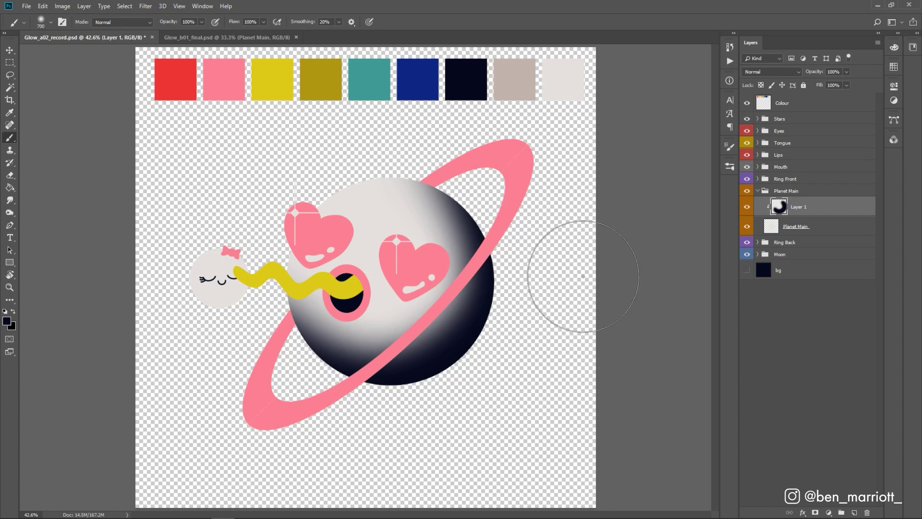
{"action": "left_click", "coordinate": [746, 227]}
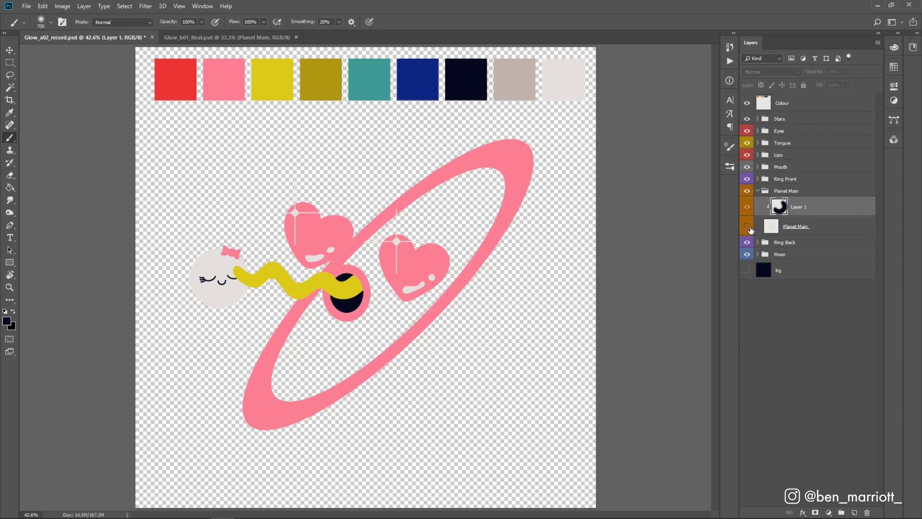
{"action": "left_click", "coordinate": [746, 227]}
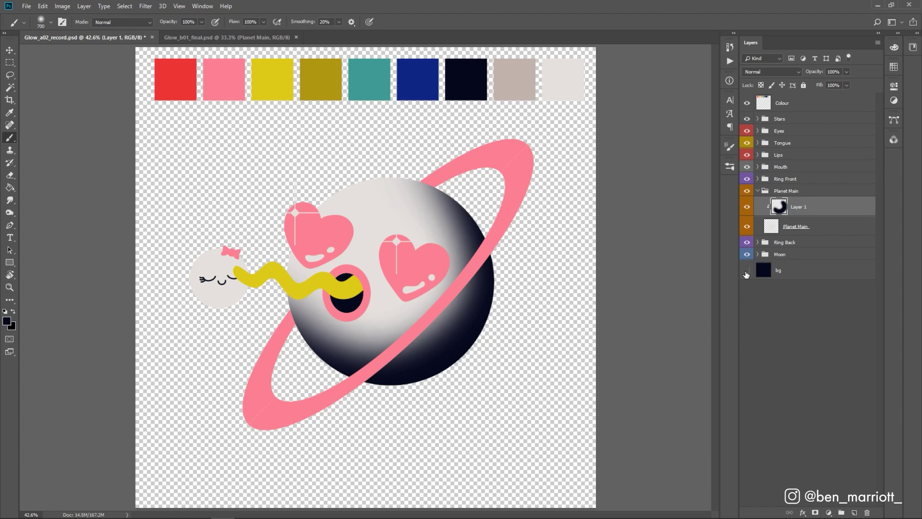
{"action": "left_click", "coordinate": [746, 270]}
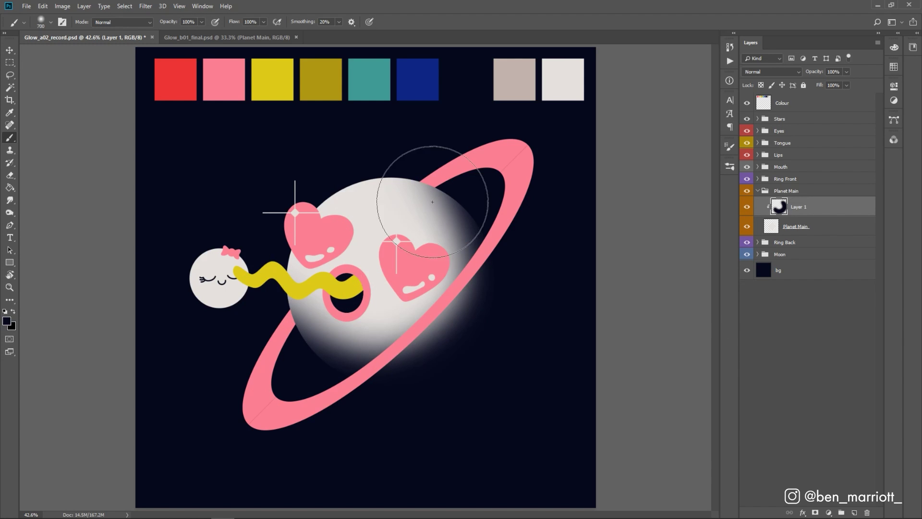
Step: Add a clipped Layer 2 above Planet Main and paint soft blue down the planet's right edge
{"action": "left_click", "coordinate": [821, 228]}
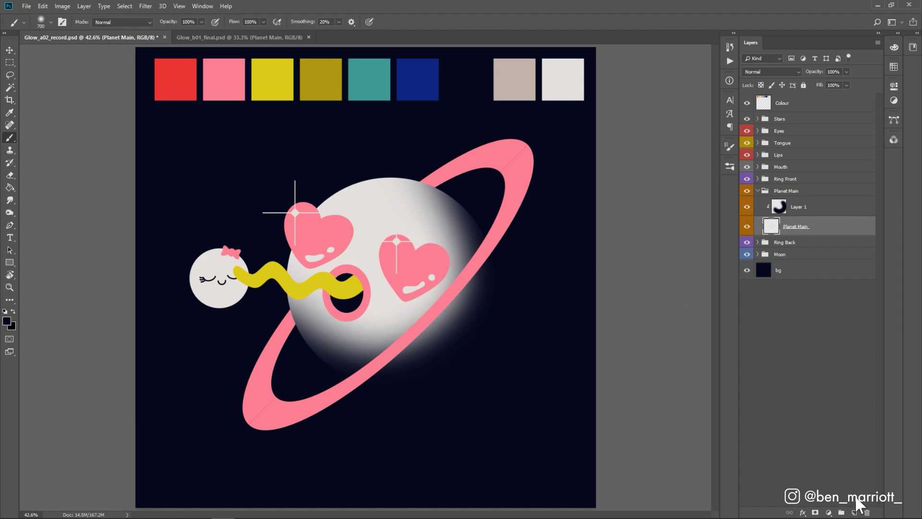
{"action": "left_click", "coordinate": [855, 513]}
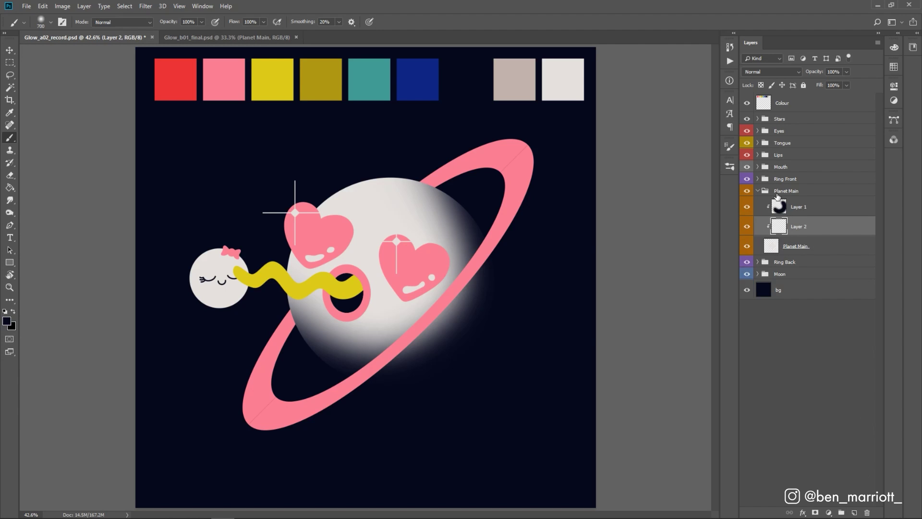
{"action": "key", "text": "alt+z"}
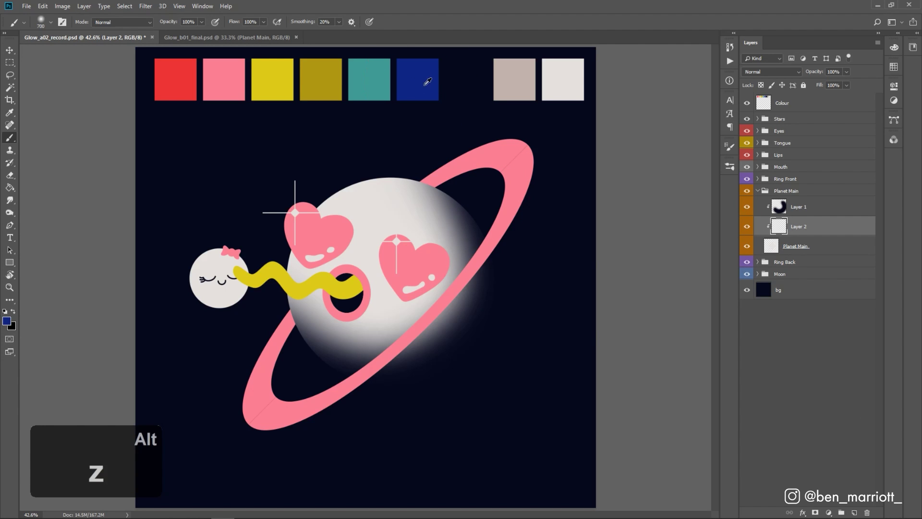
{"action": "mouse_move", "coordinate": [499, 354]}
{"action": "left_mouse_down"}
{"action": "mouse_move", "coordinate": [434, 404]}
{"action": "mouse_move", "coordinate": [356, 412]}
{"action": "mouse_move", "coordinate": [268, 457]}
{"action": "left_mouse_up"}
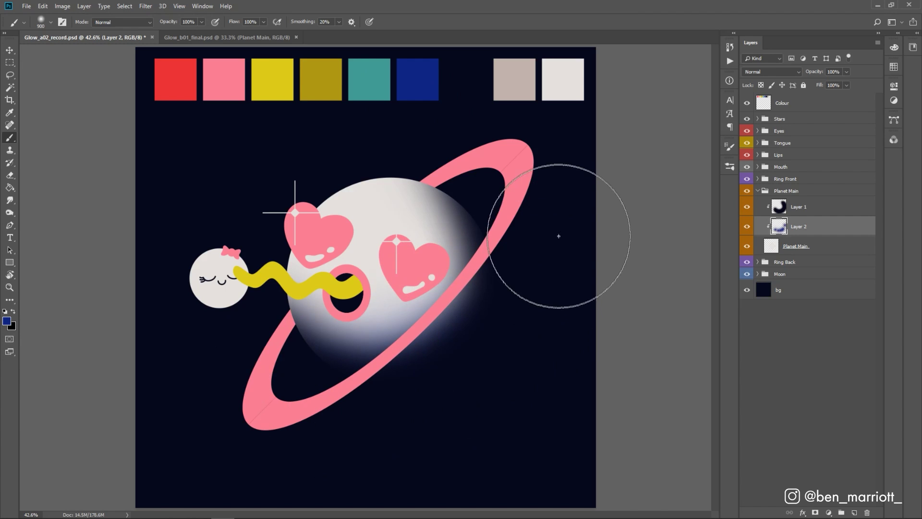
{"action": "mouse_move", "coordinate": [525, 113]}
{"action": "left_mouse_down"}
{"action": "mouse_move", "coordinate": [543, 310]}
{"action": "mouse_move", "coordinate": [510, 137]}
{"action": "left_mouse_up"}
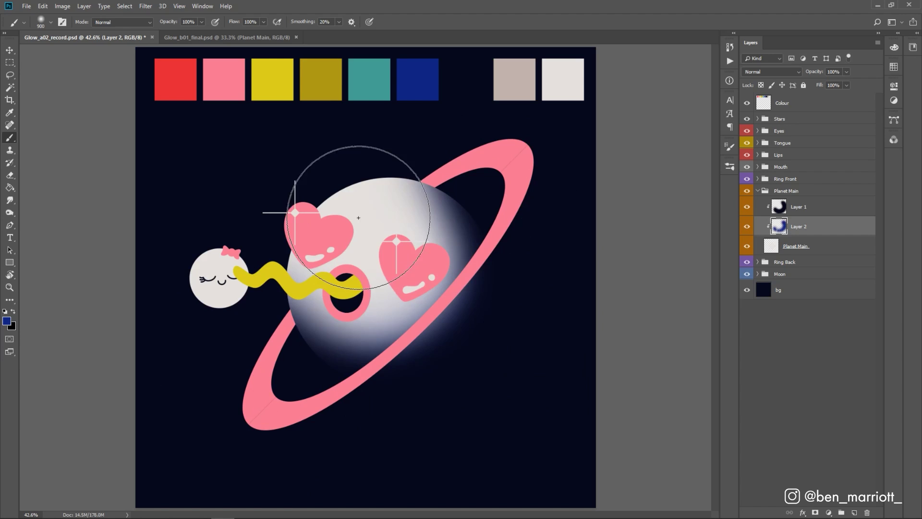
{"action": "key", "text": "alt+bracketright"}
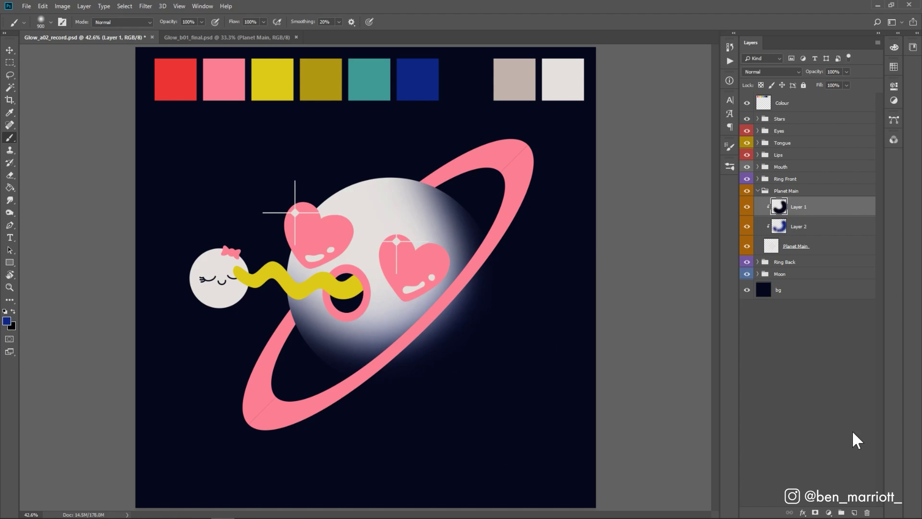
Step: Add a new layer clipped to the planet, sample the ring's pink, and paint glow on the lower and right edges
{"action": "left_click", "coordinate": [857, 512]}
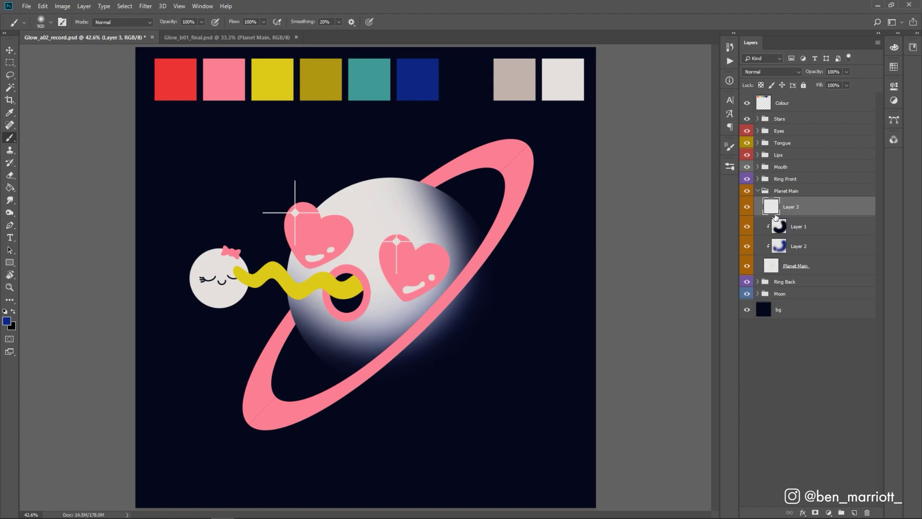
{"action": "key", "text": "alt"}
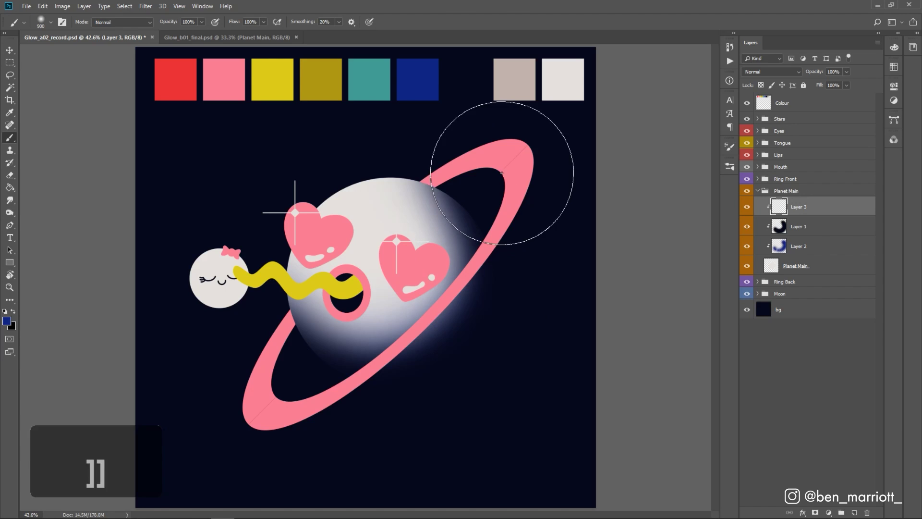
{"action": "key", "text": "alt"}
{"action": "left_click", "coordinate": [524, 171], "text": "alt"}
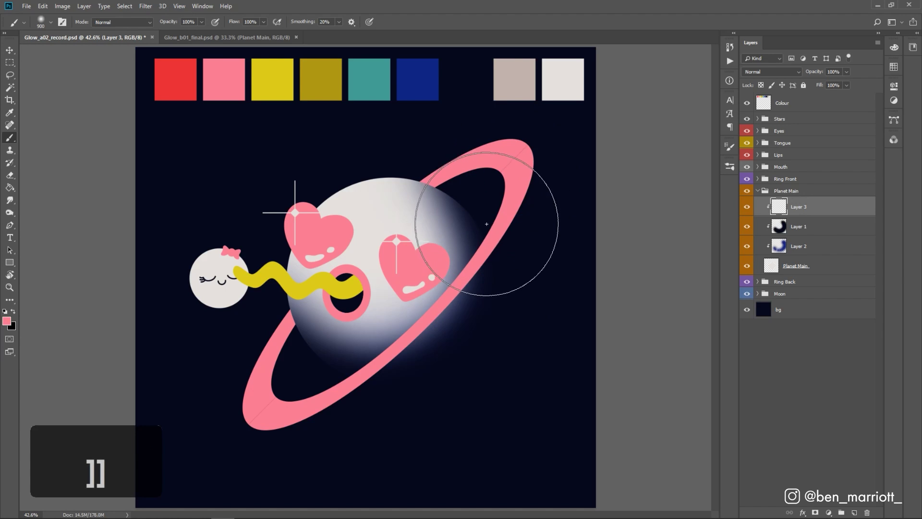
{"action": "key", "text": "bracketleft"}
{"action": "key", "text": "bracketleft"}
{"action": "key", "text": "bracketleft"}
{"action": "key", "text": "bracketleft"}
{"action": "key", "text": "bracketleft"}
{"action": "key", "text": "bracketleft"}
{"action": "key", "text": "bracketleft"}
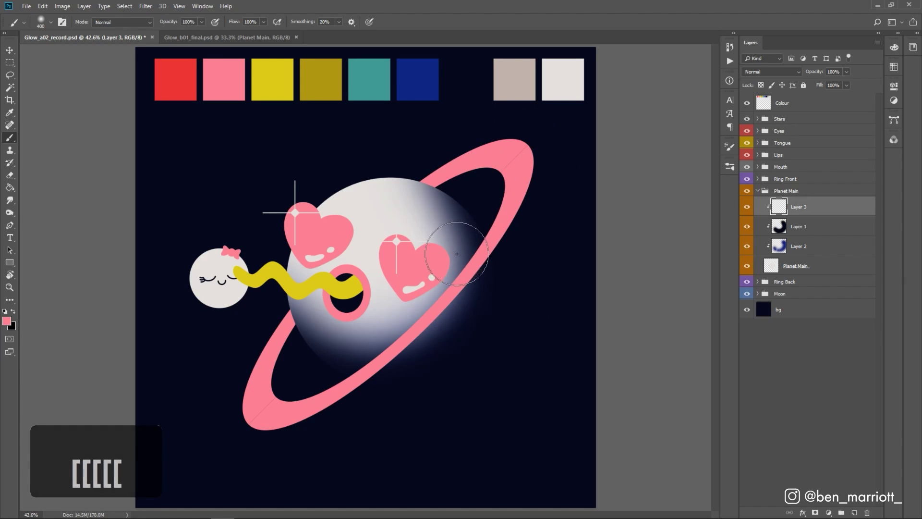
{"action": "mouse_move", "coordinate": [468, 382]}
{"action": "left_mouse_down"}
{"action": "mouse_move", "coordinate": [491, 368]}
{"action": "mouse_move", "coordinate": [456, 396]}
{"action": "mouse_move", "coordinate": [495, 366]}
{"action": "mouse_move", "coordinate": [456, 392]}
{"action": "mouse_move", "coordinate": [486, 364]}
{"action": "mouse_move", "coordinate": [464, 378]}
{"action": "mouse_move", "coordinate": [493, 363]}
{"action": "left_mouse_up"}
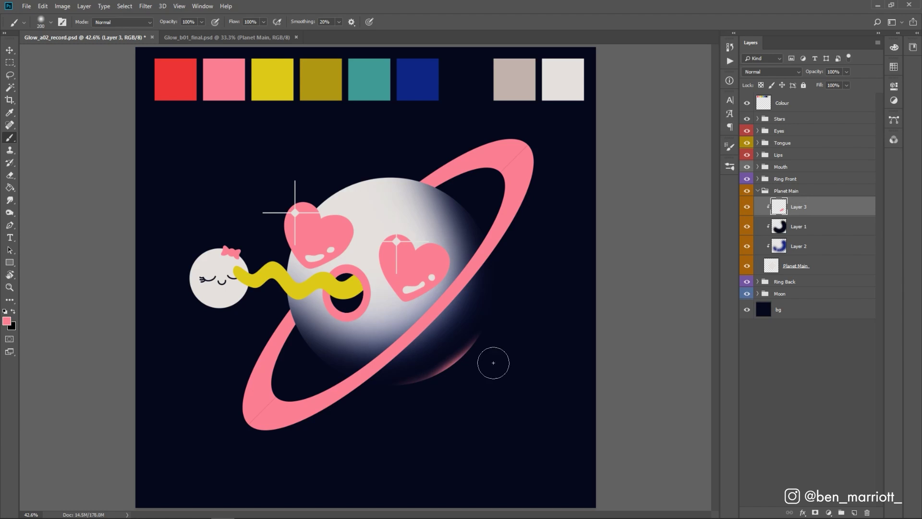
{"action": "left_click_drag", "start_coordinate": [521, 284], "coordinate": [506, 331]}
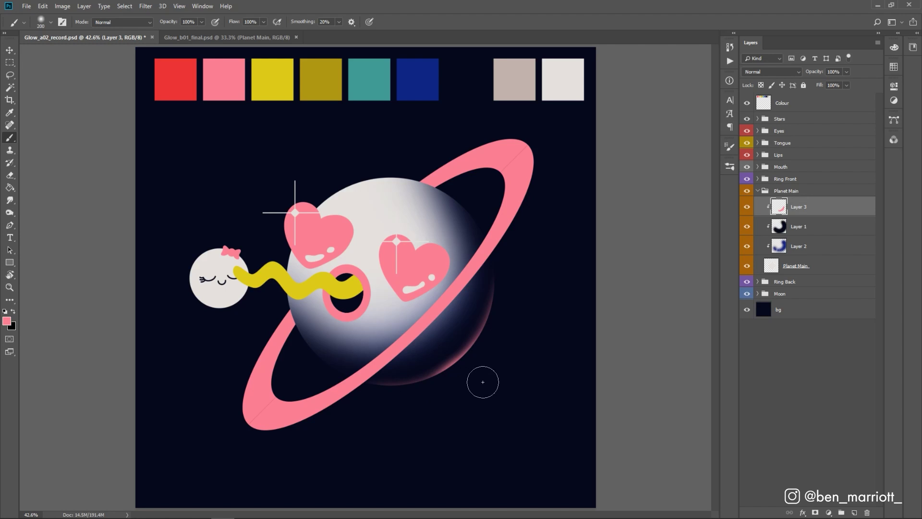
Step: Build up the pink rim light on the lower-right edge at 50%, then 40% brush opacity
{"action": "key", "text": "bracketright"}
{"action": "key", "text": "bracketright"}
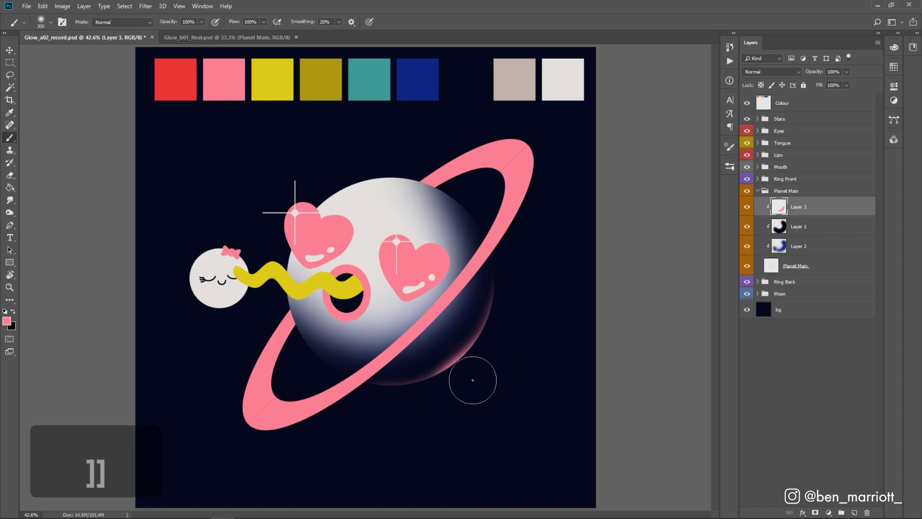
{"action": "left_click_drag", "start_coordinate": [455, 395], "coordinate": [450, 360]}
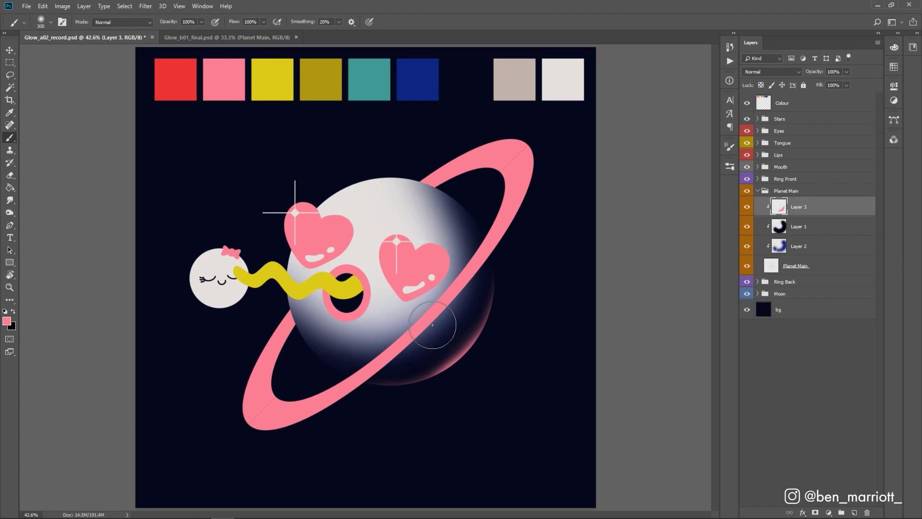
{"action": "key", "text": "5"}
{"action": "left_click_drag", "start_coordinate": [514, 267], "coordinate": [469, 350]}
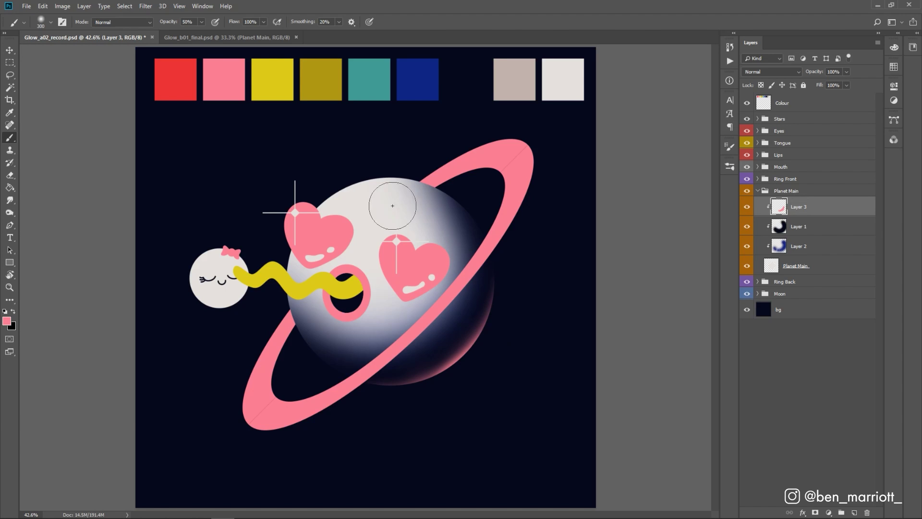
{"action": "key", "text": "2"}
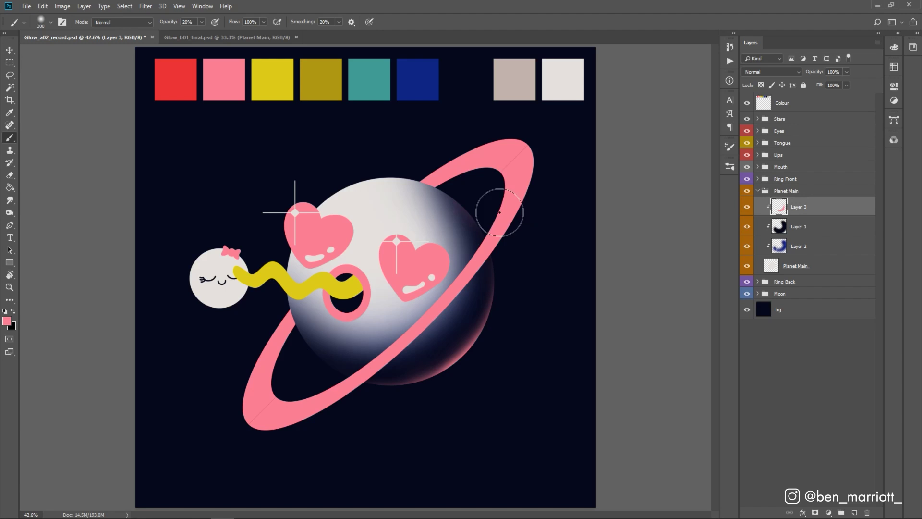
{"action": "key", "text": "4"}
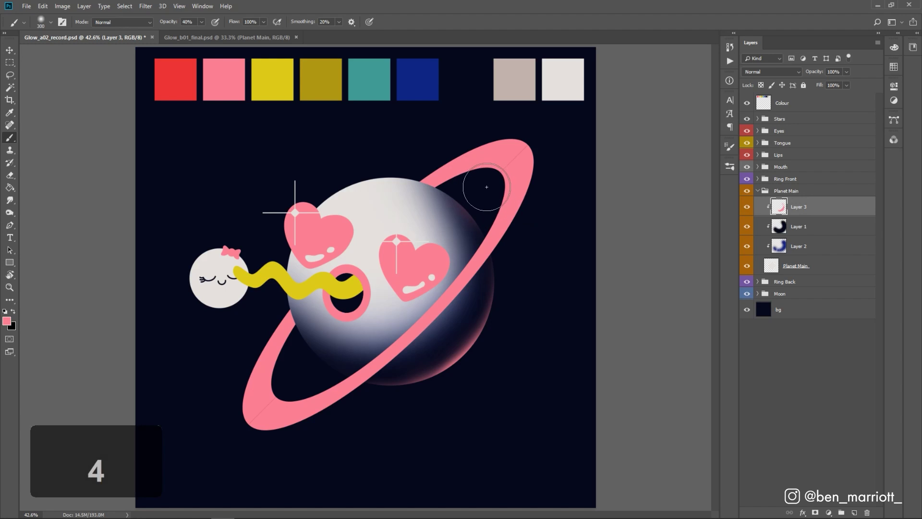
{"action": "key", "text": "bracketleft"}
{"action": "key", "text": "bracketleft"}
{"action": "key", "text": "bracketleft"}
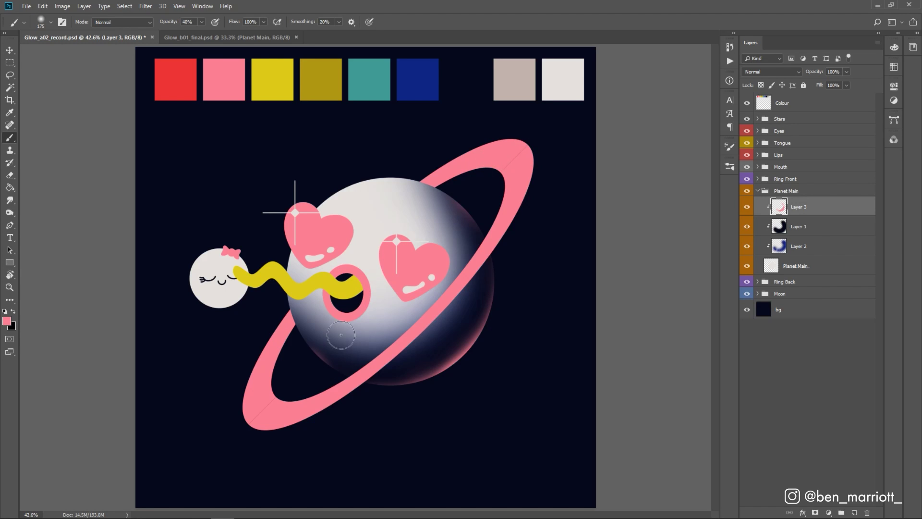
{"action": "key", "text": "z"}
{"action": "key", "text": "bracketright"}
{"action": "key", "text": "bracketright"}
{"action": "key", "text": "bracketright"}
{"action": "key", "text": "bracketright"}
{"action": "key", "text": "bracketright"}
{"action": "key", "text": "bracketright"}
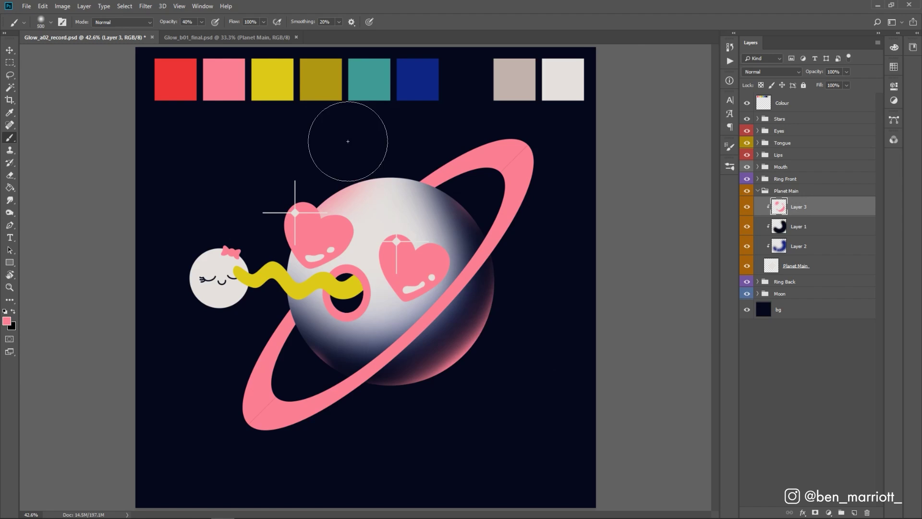
{"action": "key", "text": "ctrl+plus"}
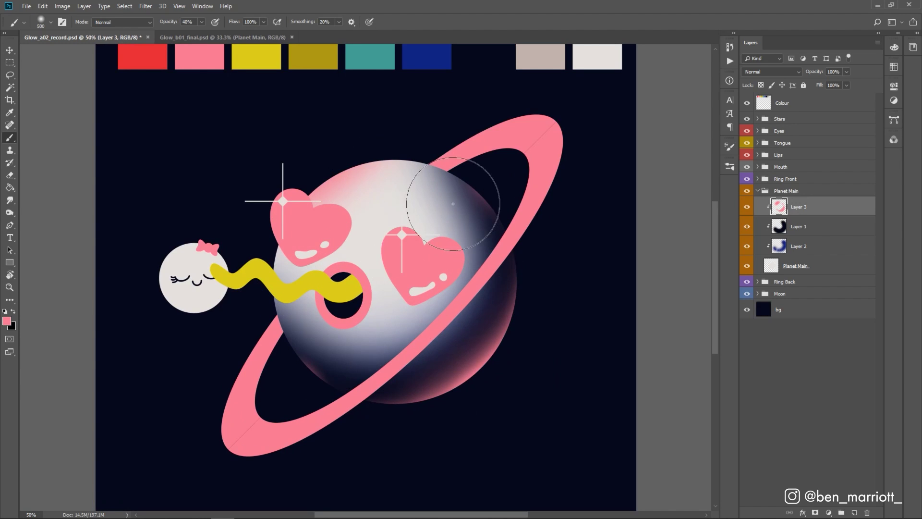
{"action": "left_click", "coordinate": [806, 279]}
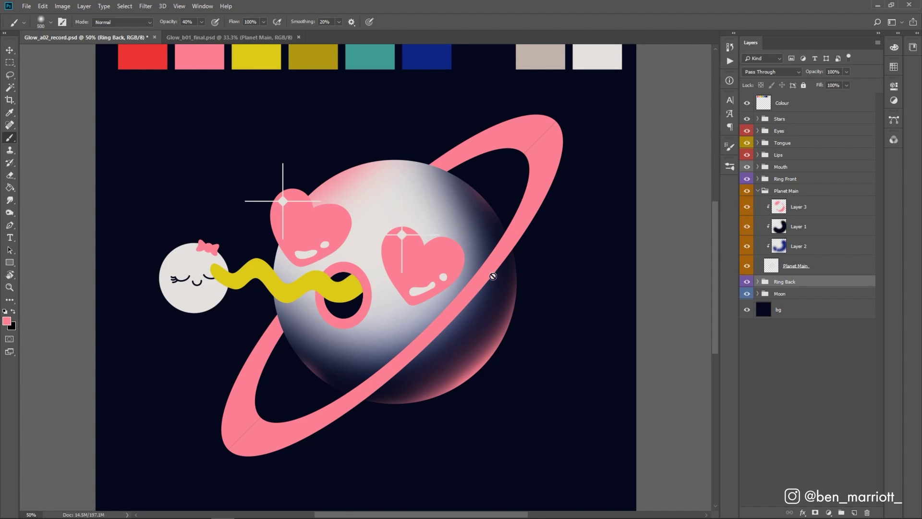
Step: Add Layer 4 inside Planet Main beneath the planet and paint a large soft blue halo around it
{"action": "left_click", "coordinate": [854, 512]}
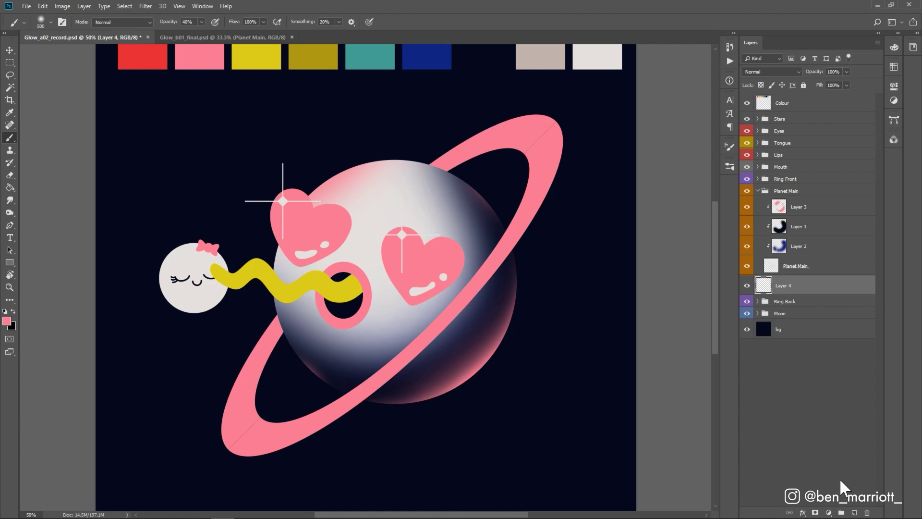
{"action": "left_click_drag", "start_coordinate": [782, 289], "coordinate": [783, 278]}
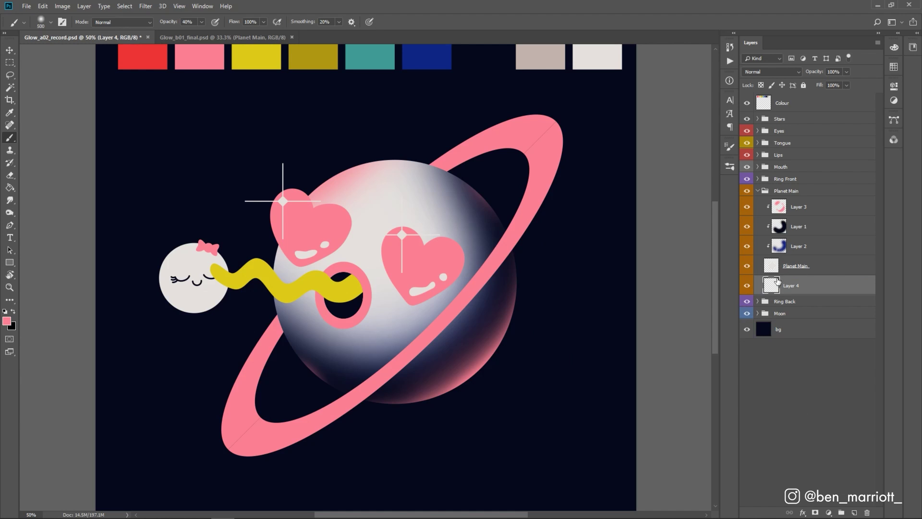
{"action": "key", "text": "alt"}
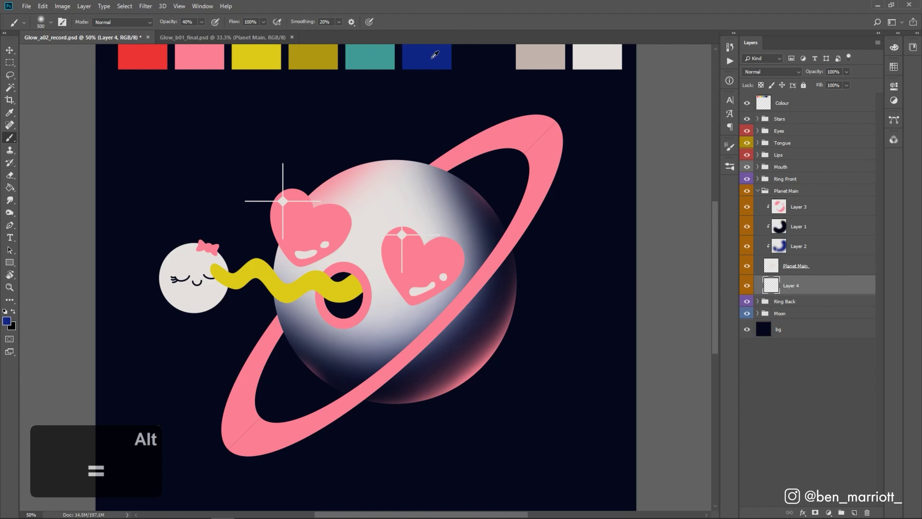
{"action": "key", "text": "bracketright"}
{"action": "key", "text": "bracketright"}
{"action": "key", "text": "bracketright"}
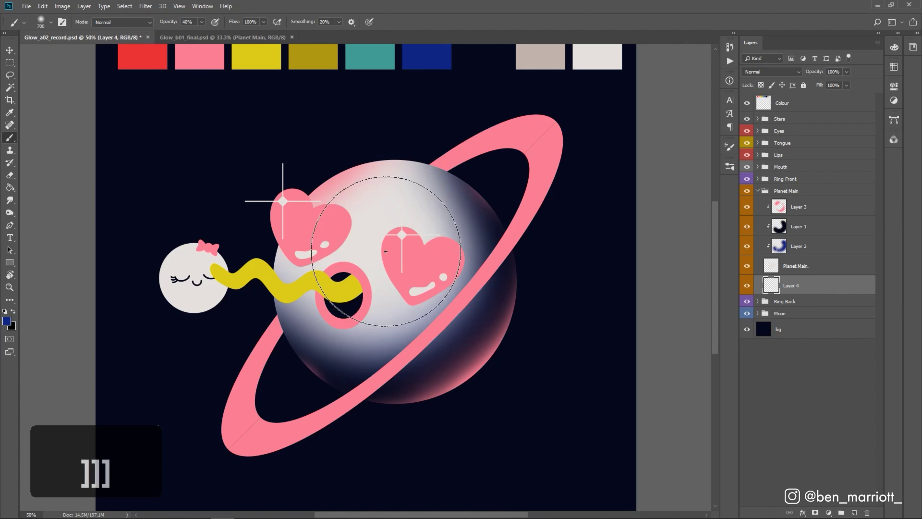
{"action": "key", "text": "bracketright"}
{"action": "key", "text": "ctrl+minus"}
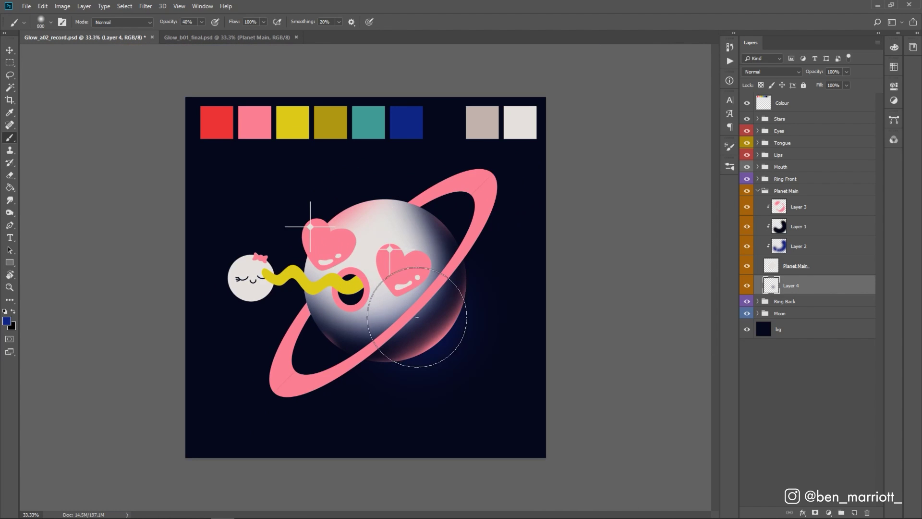
{"action": "mouse_move", "coordinate": [417, 317]}
{"action": "left_mouse_down"}
{"action": "mouse_move", "coordinate": [490, 342]}
{"action": "mouse_move", "coordinate": [400, 322]}
{"action": "mouse_move", "coordinate": [355, 236]}
{"action": "mouse_move", "coordinate": [394, 282]}
{"action": "left_mouse_up"}
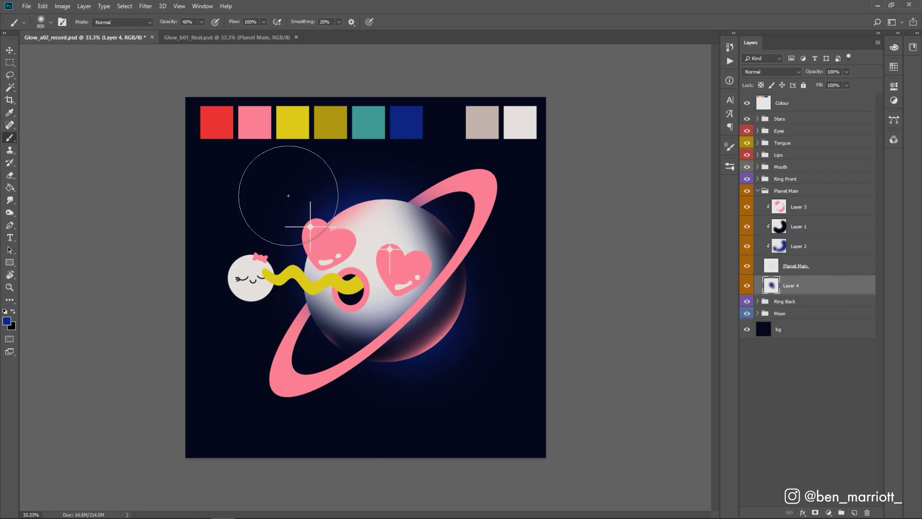
{"action": "key", "text": "bracketleft"}
{"action": "key", "text": "bracketleft"}
{"action": "key", "text": "bracketleft"}
{"action": "key", "text": "bracketleft"}
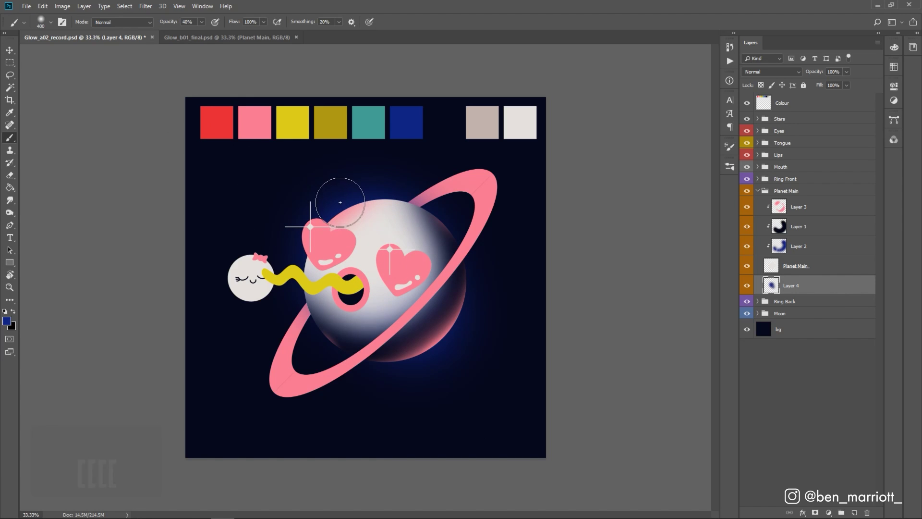
{"action": "key", "text": "bracketright"}
{"action": "key", "text": "bracketright"}
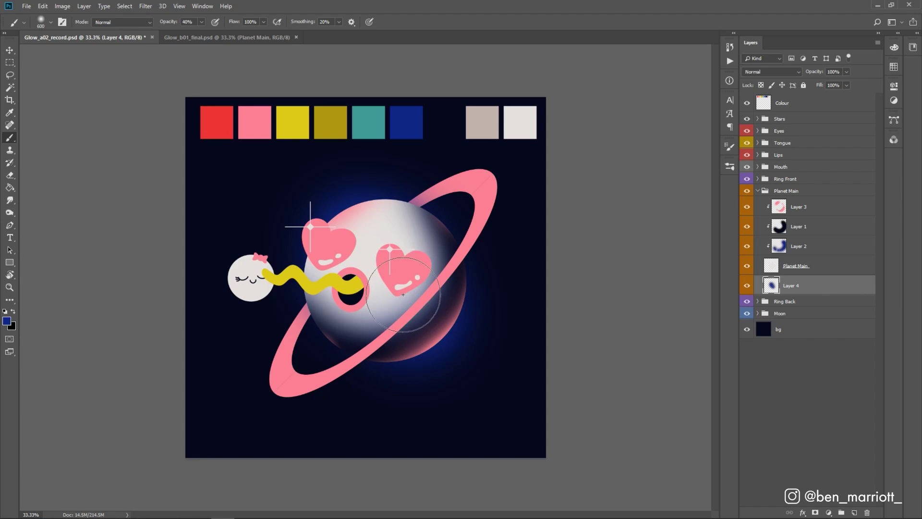
{"action": "key", "text": "bracketleft"}
{"action": "key", "text": "bracketleft"}
{"action": "key", "text": "bracketleft"}
{"action": "key", "text": "bracketleft"}
Step: On new Layer 5, sample pink and paint an outer glow beyond the planet's lower-right rim, undoing one stroke
{"action": "left_click", "coordinate": [854, 511]}
{"action": "left_click", "coordinate": [259, 117], "text": "alt"}
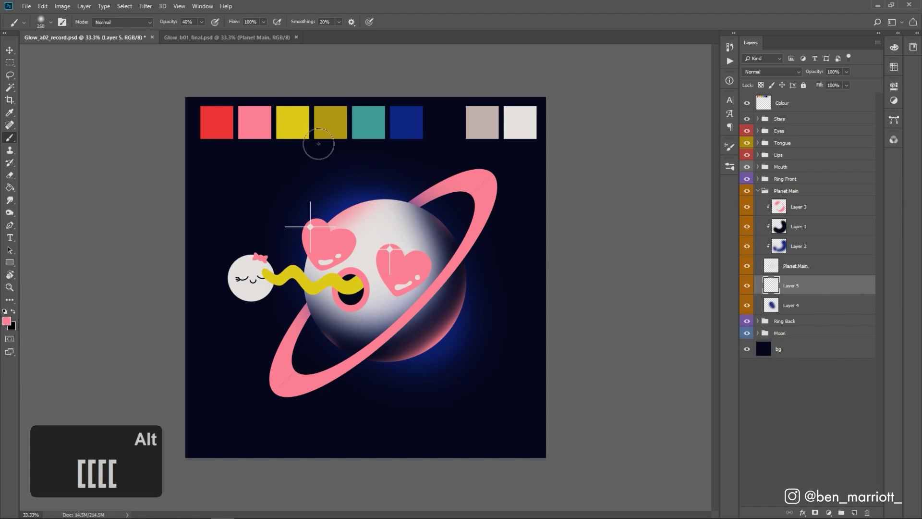
{"action": "mouse_move", "coordinate": [424, 331]}
{"action": "left_mouse_down"}
{"action": "mouse_move", "coordinate": [439, 336]}
{"action": "mouse_move", "coordinate": [449, 302]}
{"action": "mouse_move", "coordinate": [435, 336]}
{"action": "mouse_move", "coordinate": [428, 324]}
{"action": "mouse_move", "coordinate": [413, 344]}
{"action": "mouse_move", "coordinate": [432, 327]}
{"action": "left_mouse_up"}
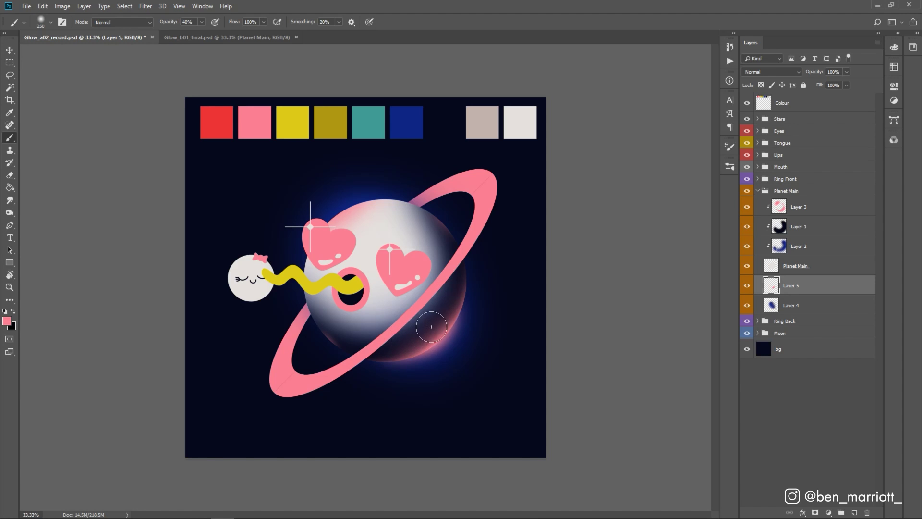
{"action": "key", "text": "ctrl+equal"}
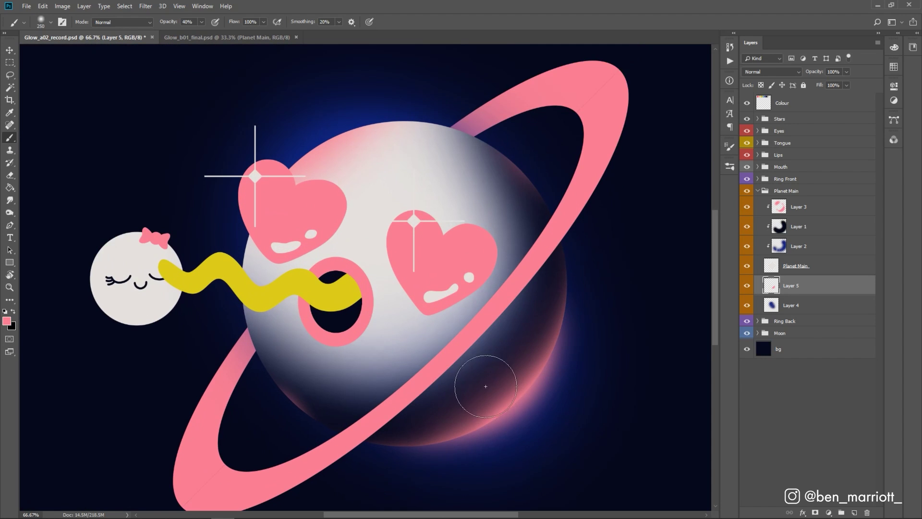
{"action": "mouse_move", "coordinate": [479, 360]}
{"action": "left_mouse_down"}
{"action": "mouse_move", "coordinate": [485, 365]}
{"action": "mouse_move", "coordinate": [466, 387]}
{"action": "mouse_move", "coordinate": [484, 386]}
{"action": "left_mouse_up"}
{"action": "key", "text": "bracketleft"}
{"action": "key", "text": "bracketleft"}
{"action": "key", "text": "bracketleft"}
{"action": "key", "text": "bracketleft"}
{"action": "key", "text": "bracketleft"}
{"action": "key", "text": "bracketleft"}
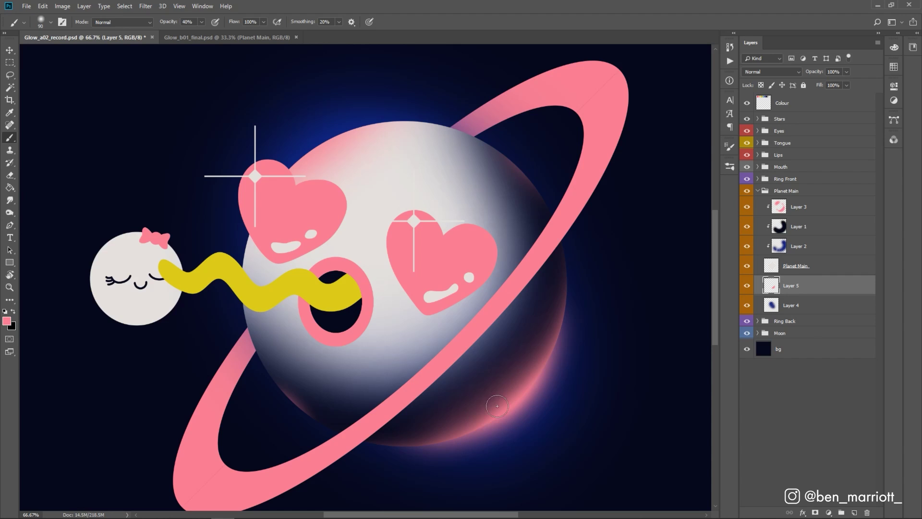
{"action": "key", "text": "bracketleft"}
{"action": "key", "text": "bracketleft"}
{"action": "key", "text": "bracketleft"}
{"action": "key", "text": "ctrl+z"}
{"action": "key", "text": "ctrl+z"}
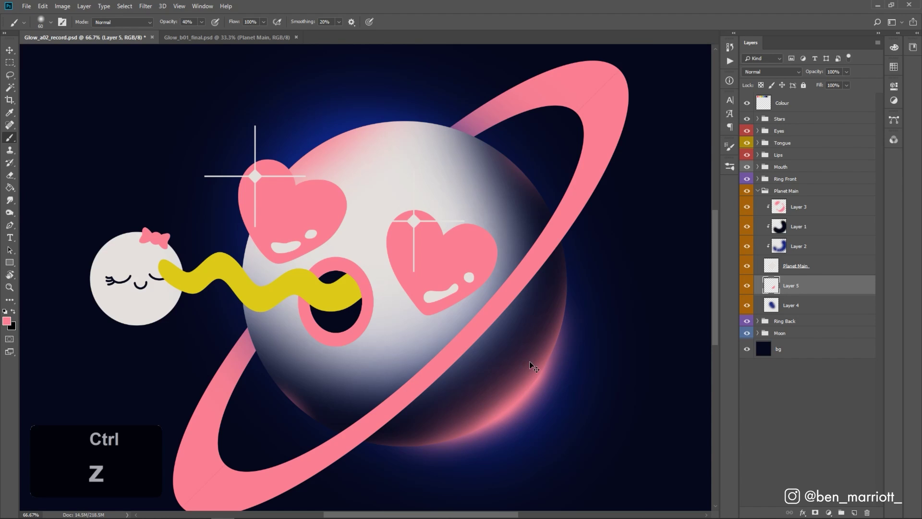
{"action": "key", "text": "ctrl+minus"}
{"action": "key", "text": "ctrl+minus"}
{"action": "key", "text": "ctrl+minus"}
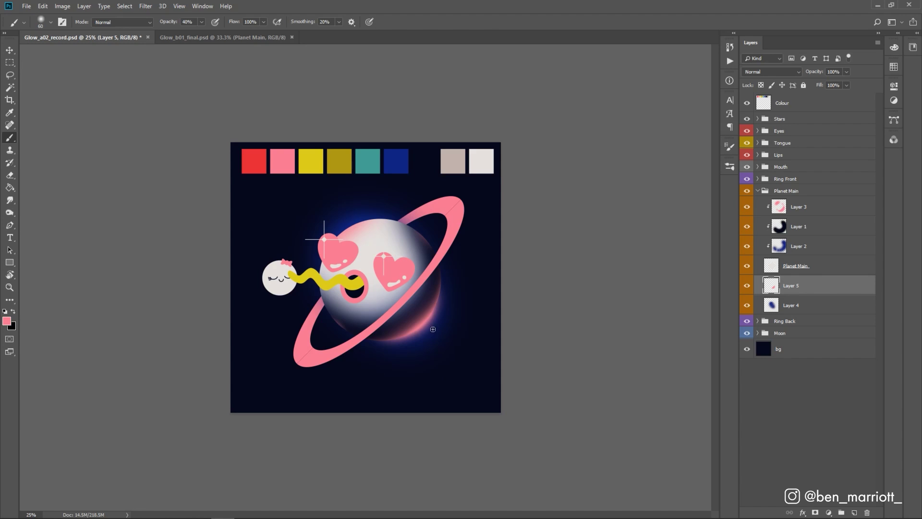
{"action": "key", "text": "ctrl+equal"}
{"action": "key", "text": "ctrl+equal"}
{"action": "key", "text": "ctrl+equal"}
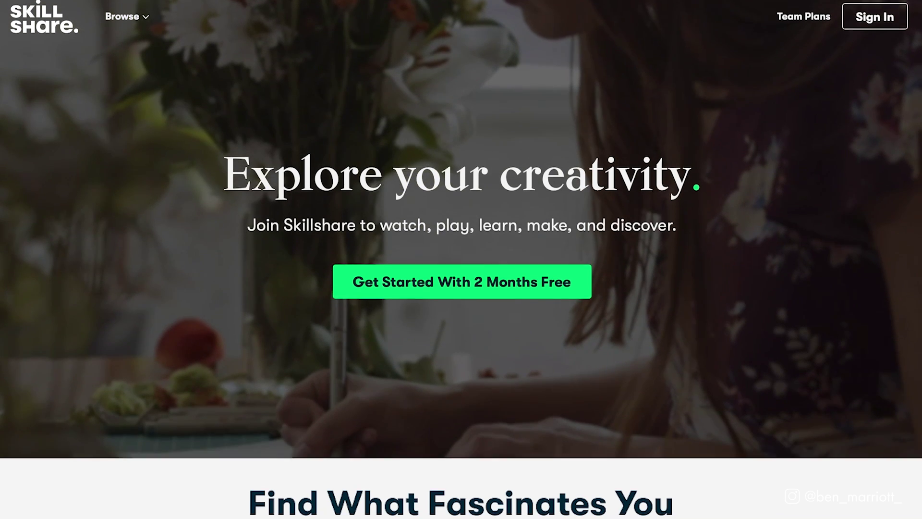
Step: Scroll down the Skillshare homepage and open the Botanical Illustration class card
{"action": "scroll", "coordinate": [460, 260], "scroll_direction": "down", "scroll_amount": 6}
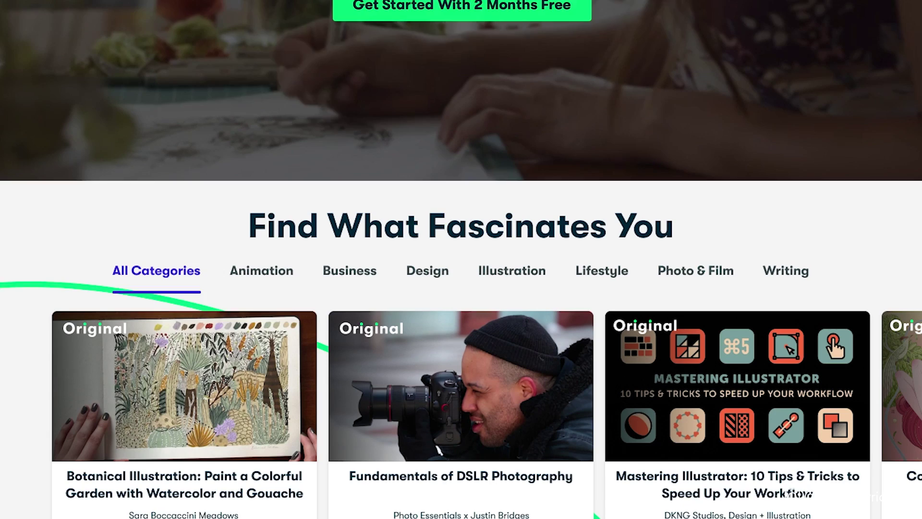
{"action": "scroll", "coordinate": [309, 370], "scroll_direction": "down", "scroll_amount": 3}
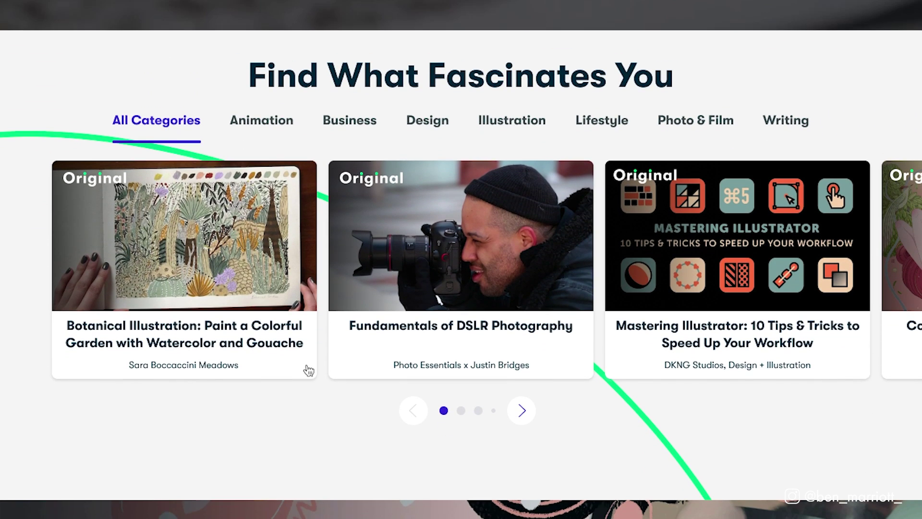
{"action": "left_click", "coordinate": [214, 253]}
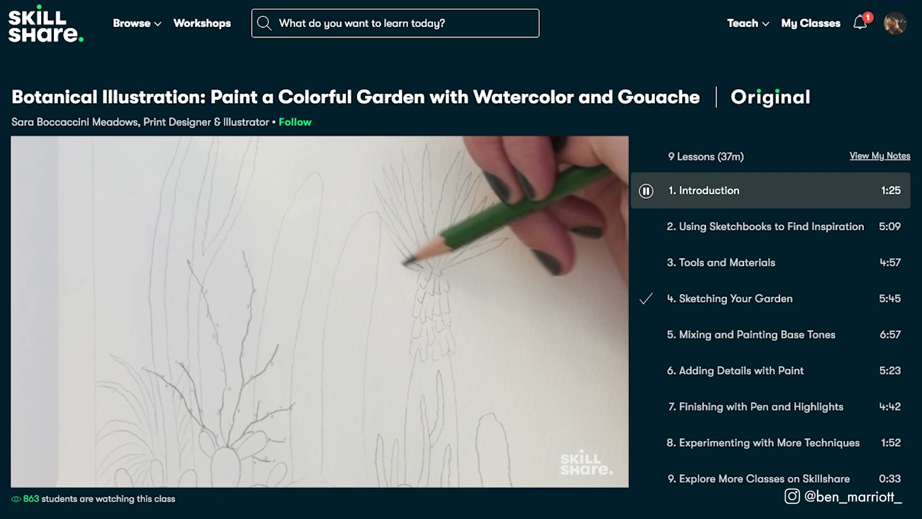
Step: Browse the class's Reviews and Discussions, then scroll through the Projects & Resources student projects
{"action": "scroll", "coordinate": [461, 259], "scroll_direction": "down", "scroll_amount": 6}
{"action": "scroll", "coordinate": [460, 259], "scroll_direction": "down", "scroll_amount": 1}
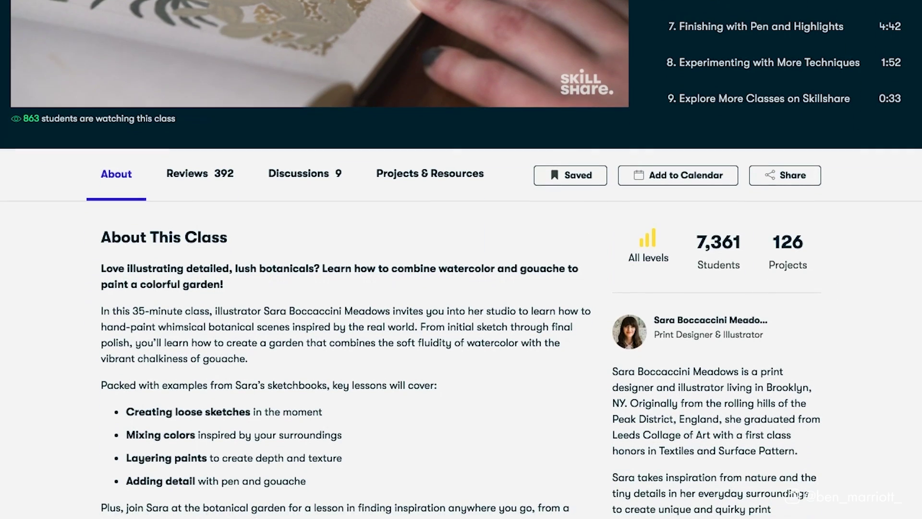
{"action": "left_click", "coordinate": [200, 173]}
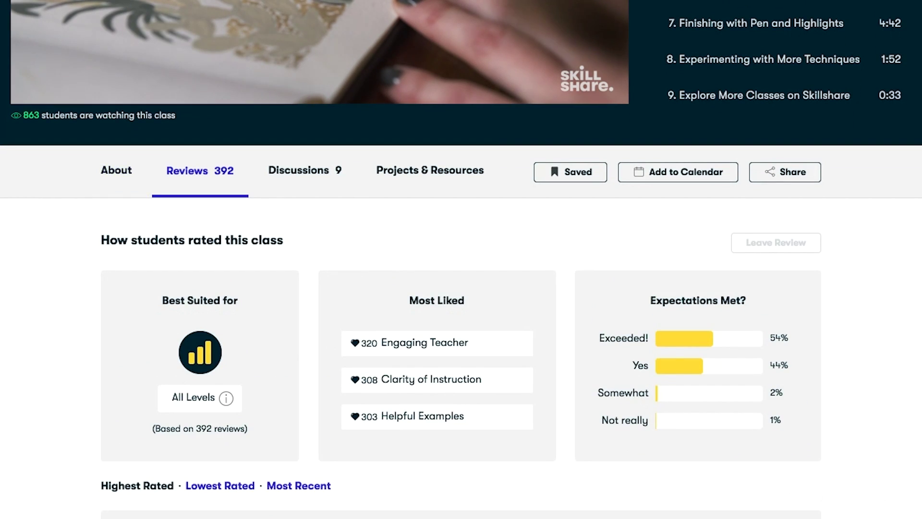
{"action": "left_click", "coordinate": [299, 193]}
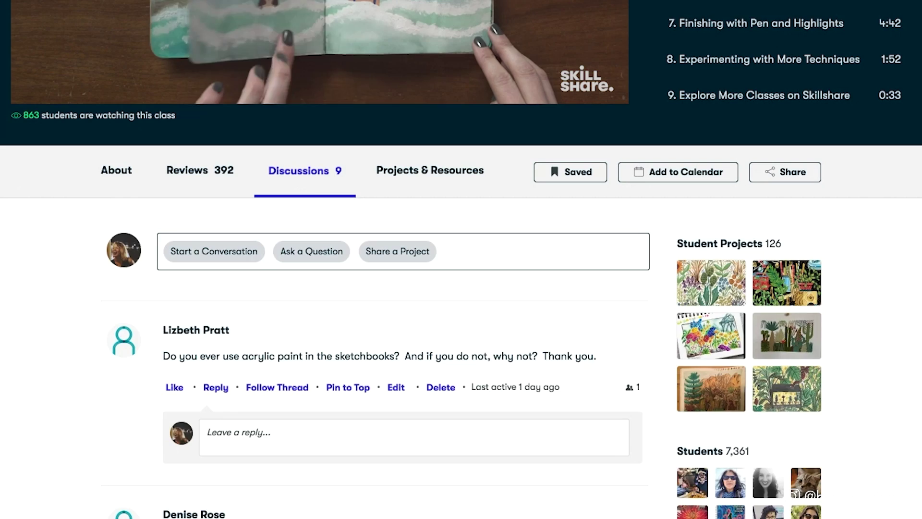
{"action": "left_click", "coordinate": [421, 188]}
{"action": "scroll", "coordinate": [422, 188], "scroll_direction": "down", "scroll_amount": 2}
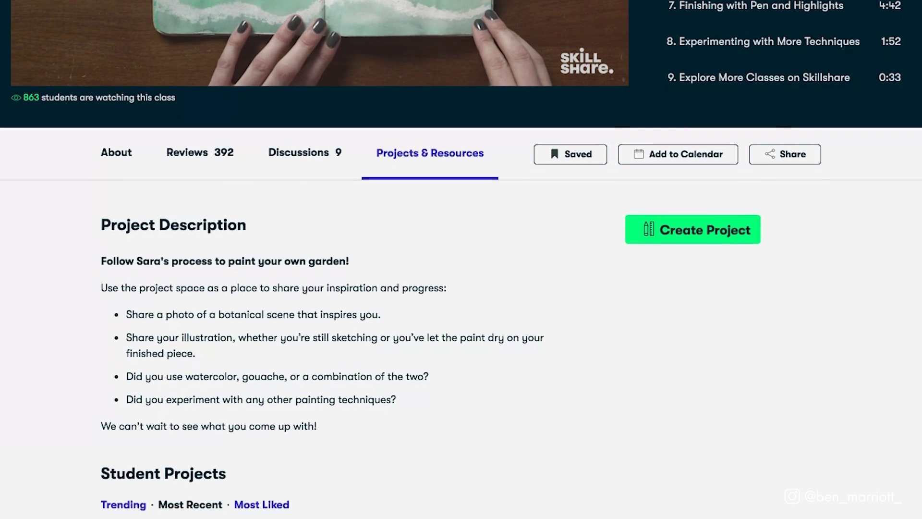
{"action": "scroll", "coordinate": [461, 260], "scroll_direction": "down", "scroll_amount": 7}
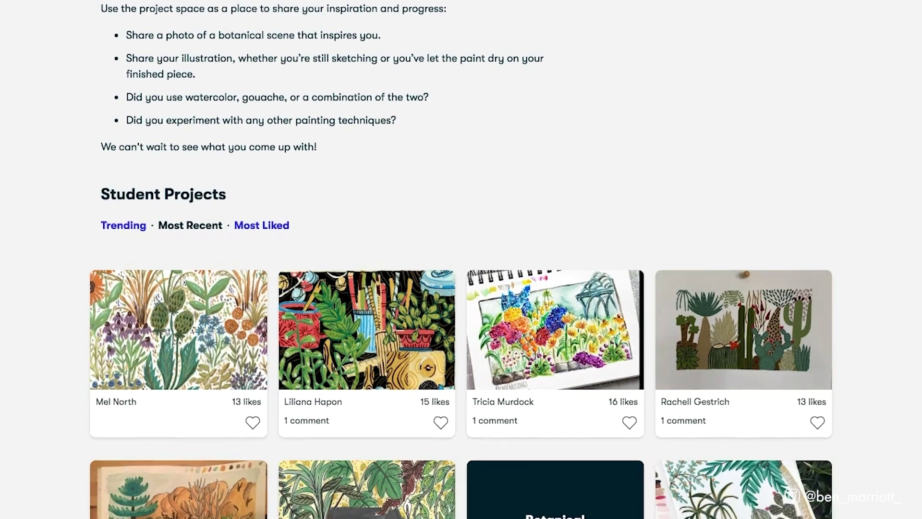
{"action": "scroll", "coordinate": [461, 259], "scroll_direction": "down", "scroll_amount": 5}
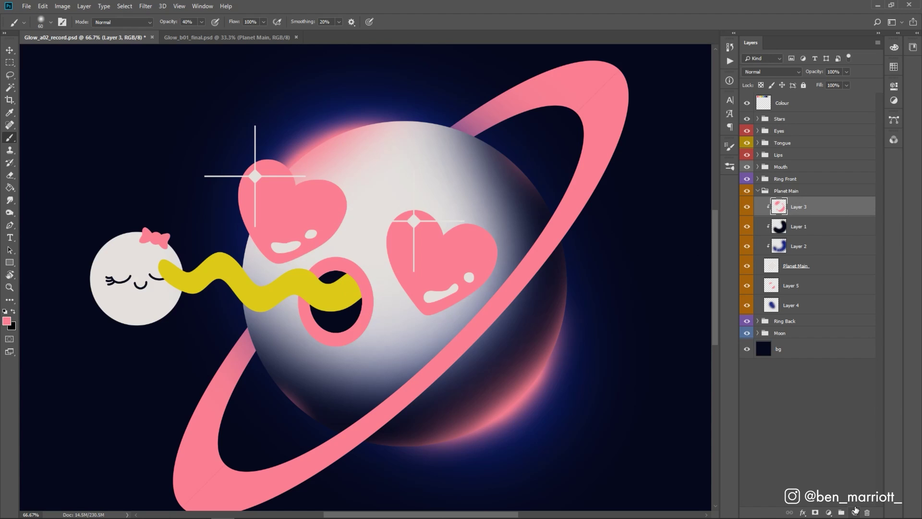
Step: Add Layer 6 clipped to Layer 3 and set the brush opacity to 30%
{"action": "left_click", "coordinate": [854, 512]}
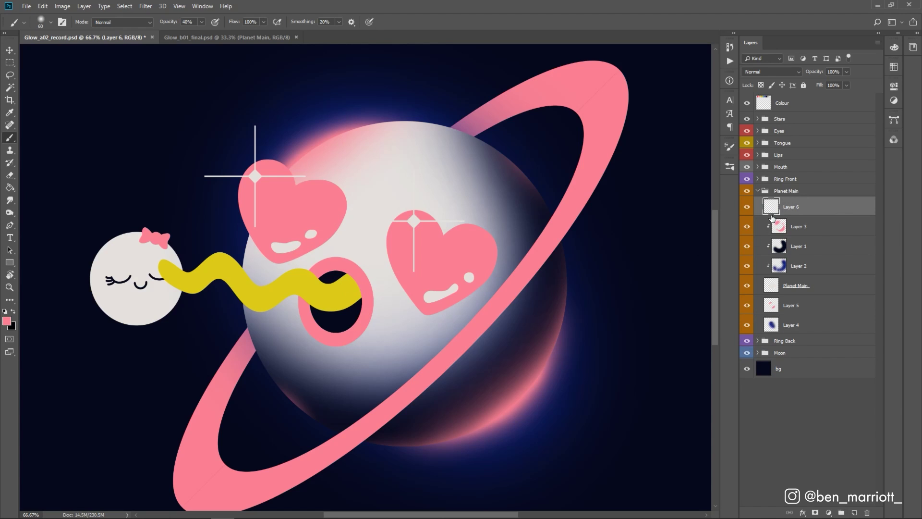
{"action": "left_click", "coordinate": [772, 218], "text": "alt"}
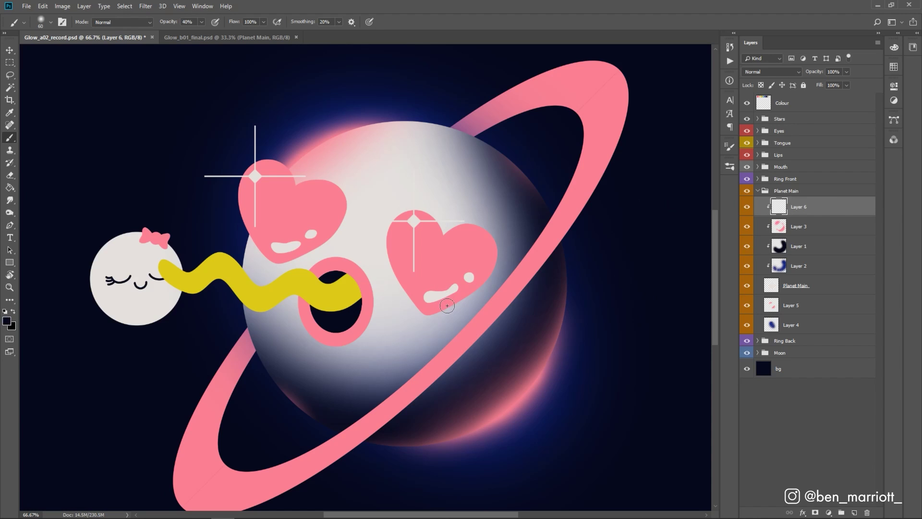
{"action": "key", "text": "4"}
{"action": "key", "text": "3"}
Step: Paint soft dark shadows along the right heart, mouth ring and left heart's lower edges
{"action": "left_click_drag", "start_coordinate": [448, 307], "coordinate": [484, 260]}
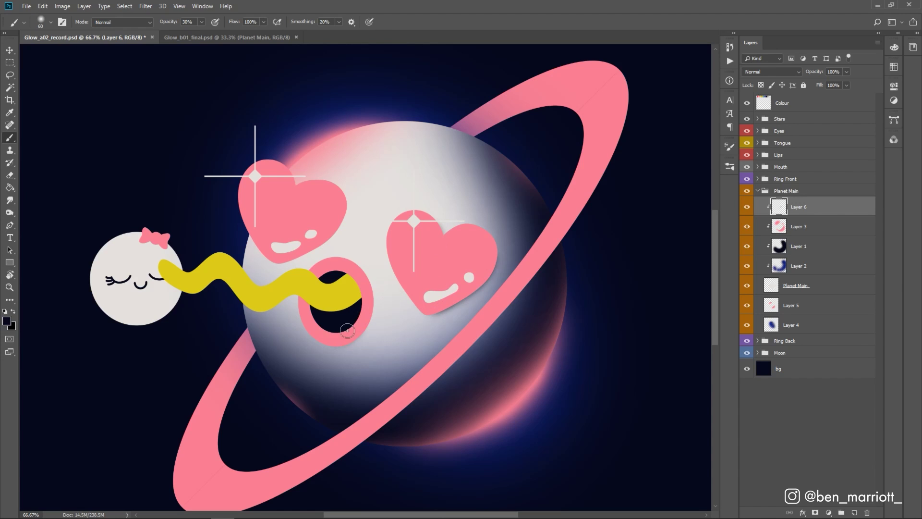
{"action": "left_click_drag", "start_coordinate": [351, 330], "coordinate": [367, 290]}
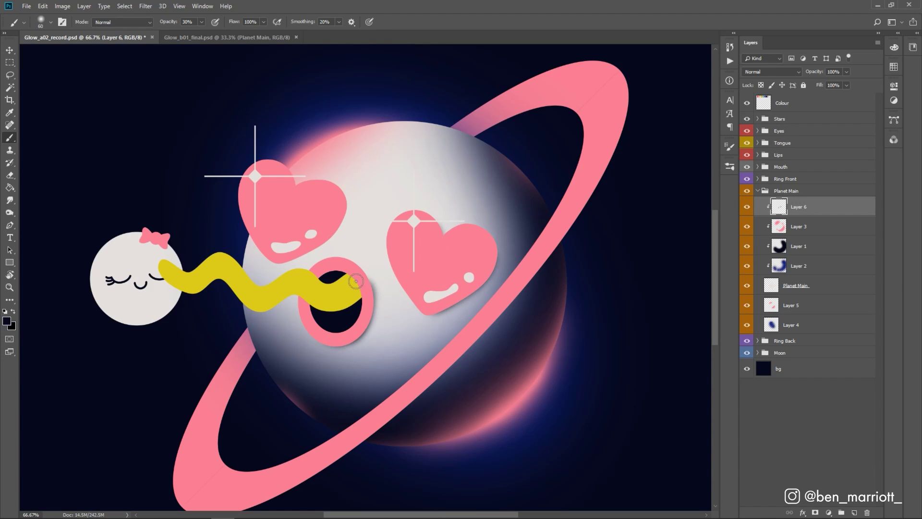
{"action": "key", "text": "ctrl+z"}
{"action": "key", "text": "ctrl+alt+z"}
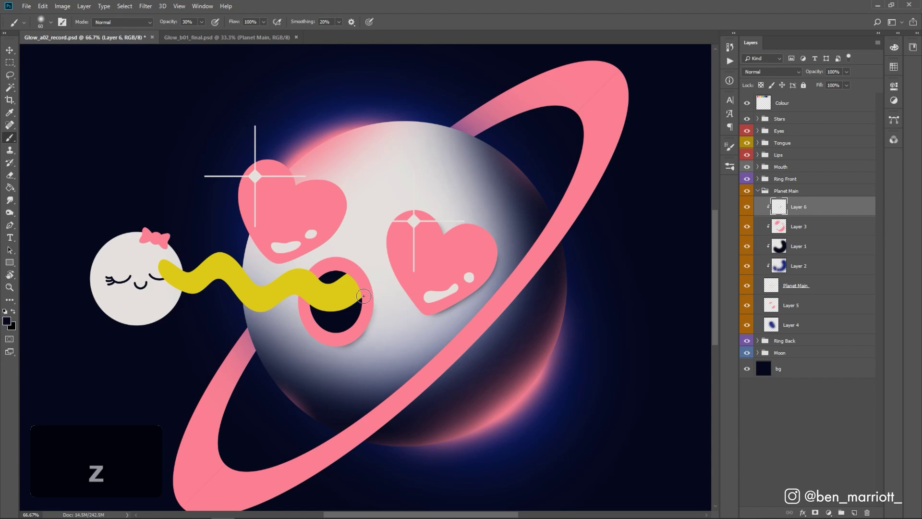
{"action": "left_click_drag", "start_coordinate": [358, 325], "coordinate": [359, 280]}
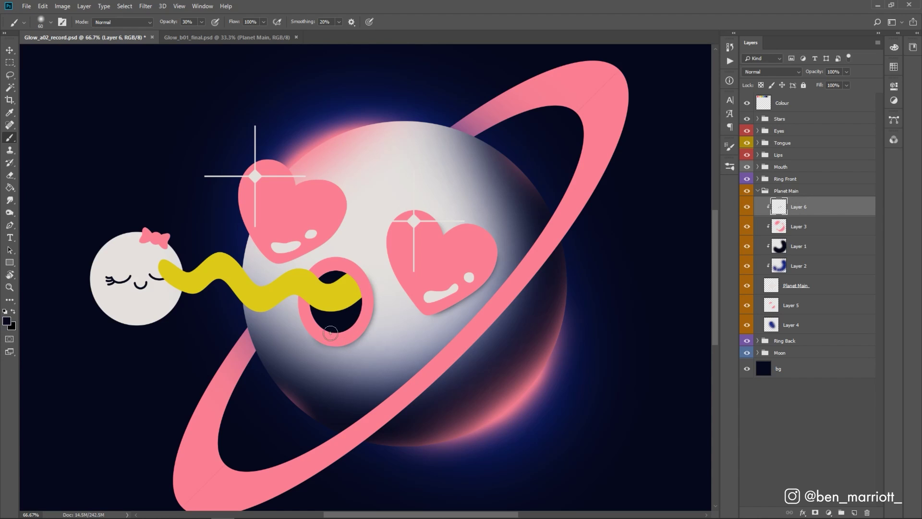
{"action": "mouse_move", "coordinate": [289, 249]}
{"action": "left_mouse_down"}
{"action": "mouse_move", "coordinate": [293, 255]}
{"action": "mouse_move", "coordinate": [313, 236]}
{"action": "left_mouse_up"}
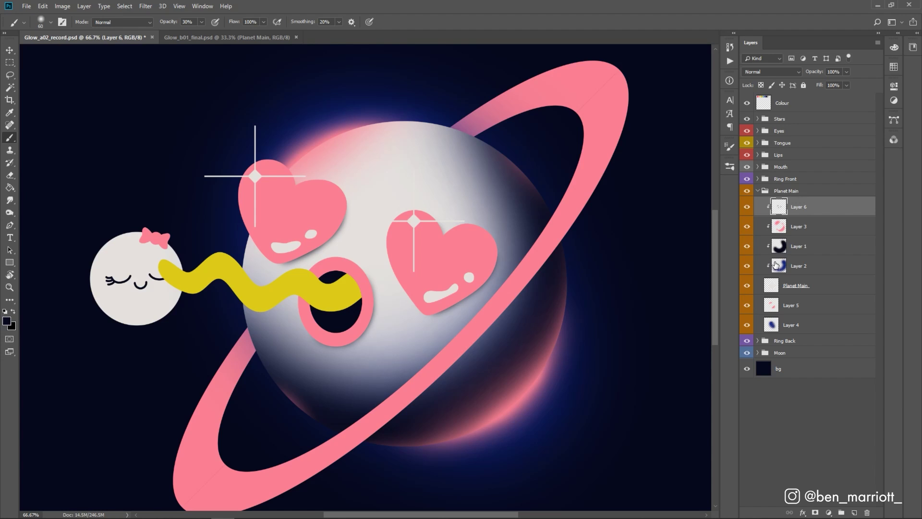
Step: Toggle Layers 2 and 1 to compare the shading, then return to Layer 6 with a larger brush
{"action": "left_click", "coordinate": [798, 226]}
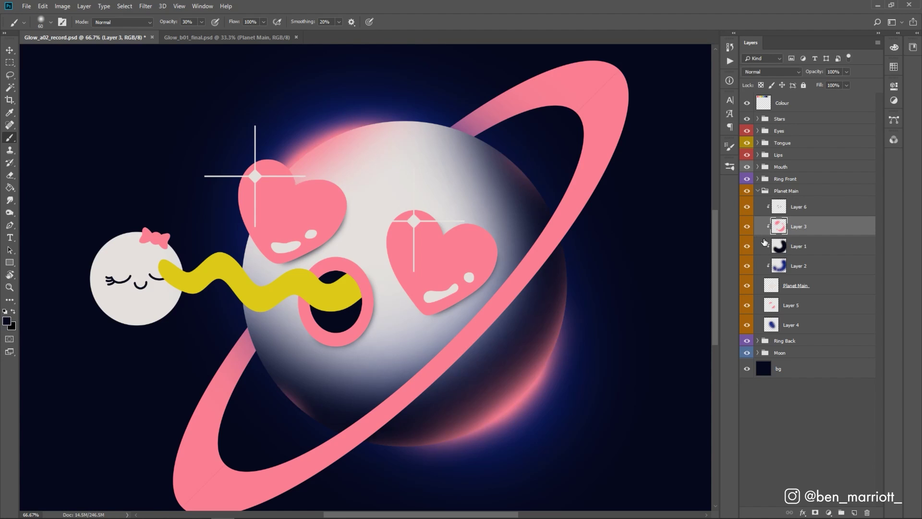
{"action": "left_click", "coordinate": [747, 265]}
{"action": "left_click", "coordinate": [748, 266]}
{"action": "left_click", "coordinate": [749, 249]}
{"action": "left_click", "coordinate": [748, 248]}
{"action": "key", "text": "alt+bracketright"}
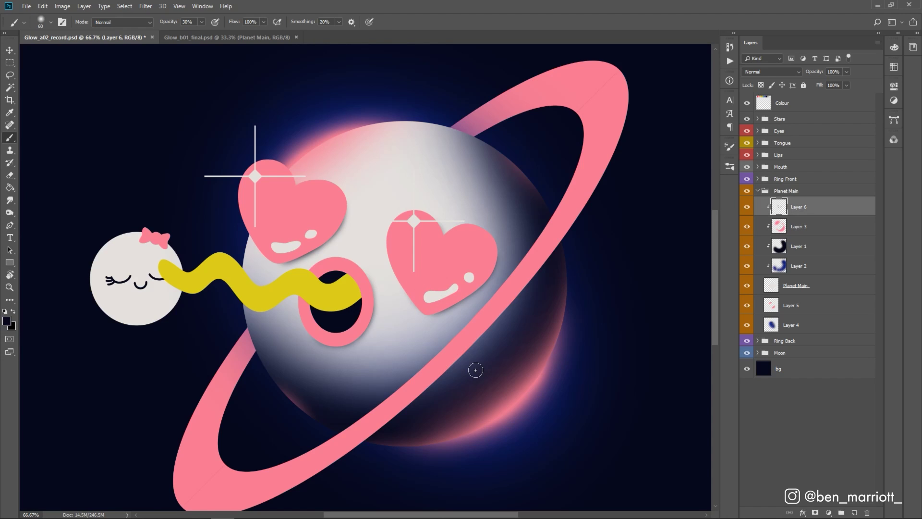
{"action": "key", "text": "ctrl+a"}
{"action": "key", "text": "bracketright"}
{"action": "key", "text": "bracketright"}
{"action": "key", "text": "bracketright"}
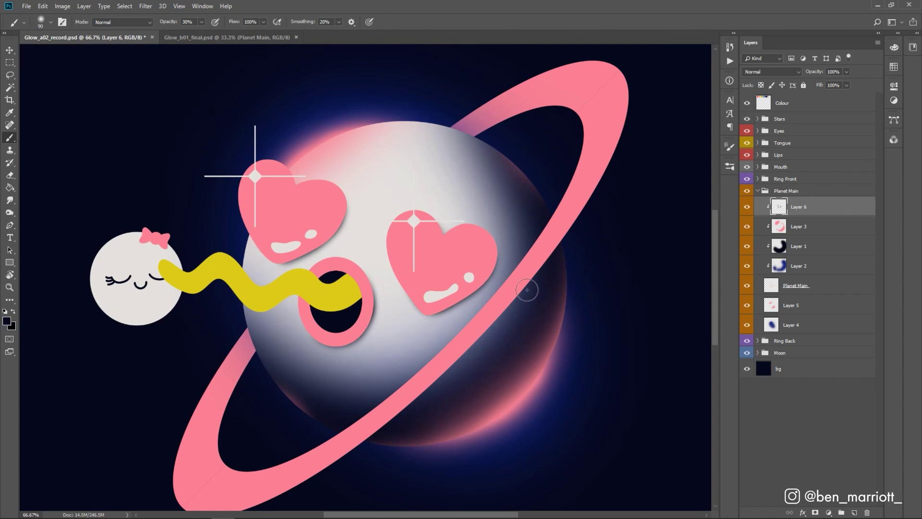
Step: Create Layer 7 below Layer 6 and pick blue from the swatches to dab onto a heart
{"action": "left_click", "coordinate": [820, 227]}
{"action": "left_click", "coordinate": [855, 512]}
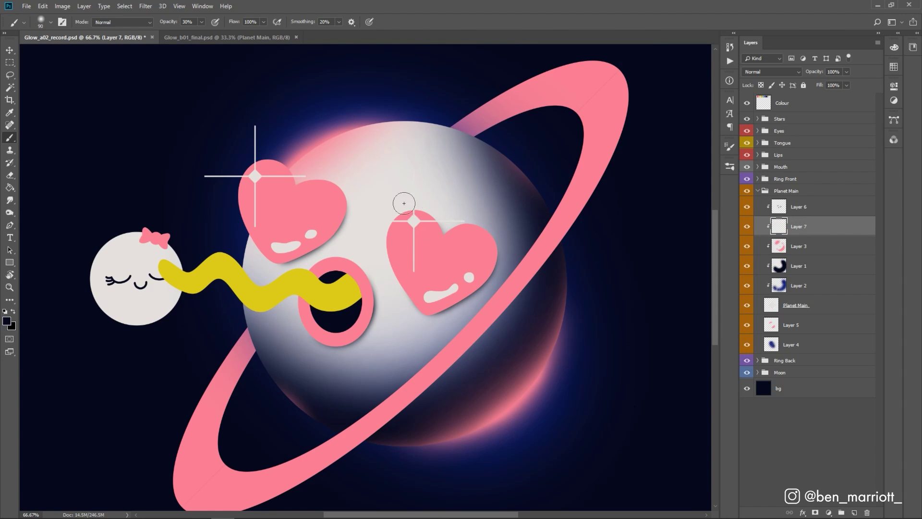
{"action": "mouse_move", "coordinate": [403, 203]}
{"action": "left_mouse_down"}
{"action": "mouse_move", "coordinate": [374, 374]}
{"action": "mouse_move", "coordinate": [431, 158]}
{"action": "left_mouse_up"}
{"action": "left_click", "coordinate": [407, 181], "text": "alt"}
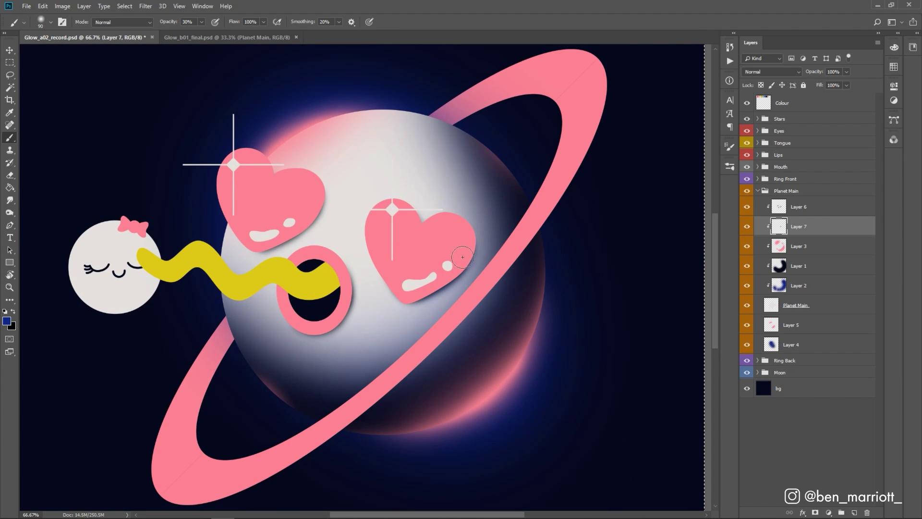
{"action": "left_click", "coordinate": [266, 233]}
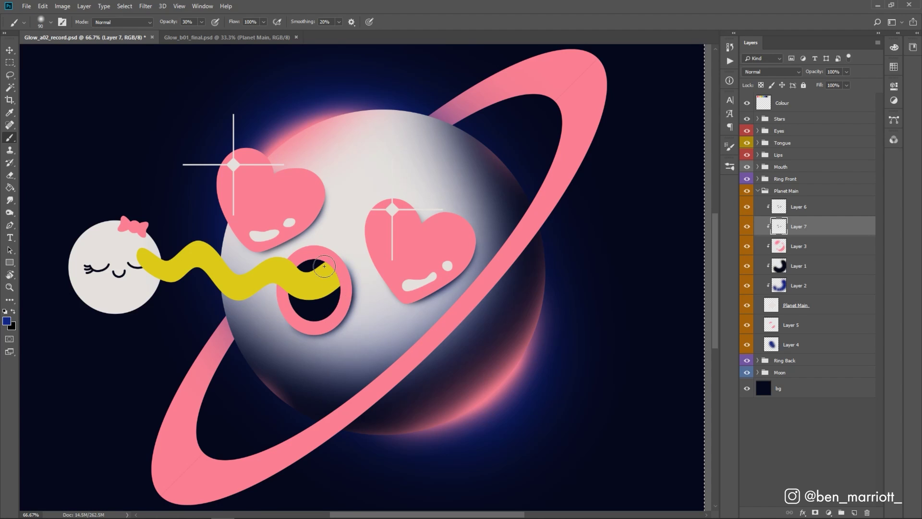
{"action": "left_click_drag", "start_coordinate": [332, 288], "coordinate": [353, 300]}
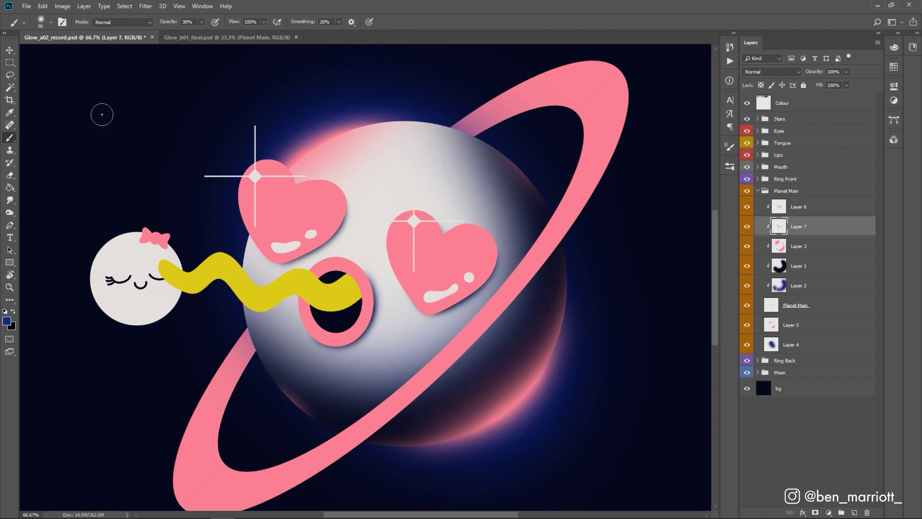
Step: With the Move tool, try Layer 7 opacities between 50% and 80%, settling at 56%
{"action": "key", "text": "v"}
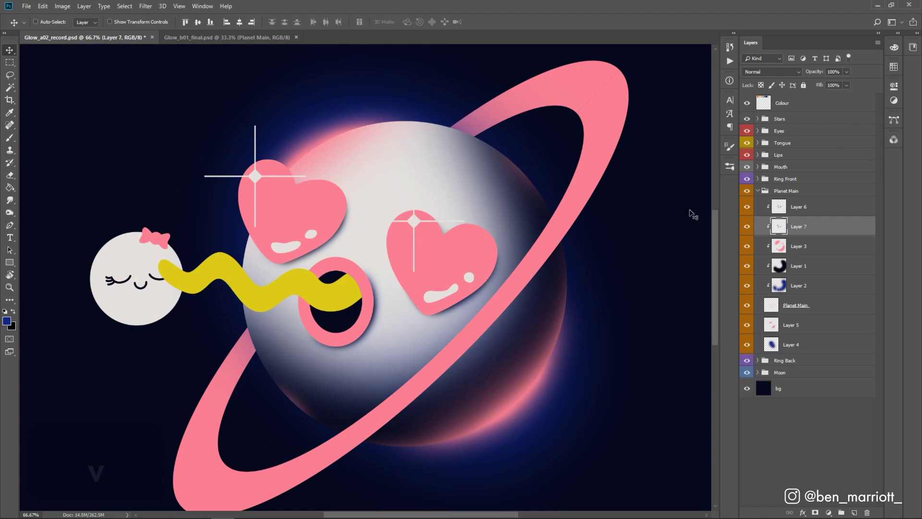
{"action": "left_click", "coordinate": [746, 226]}
{"action": "left_click", "coordinate": [746, 226]}
{"action": "key", "text": "5"}
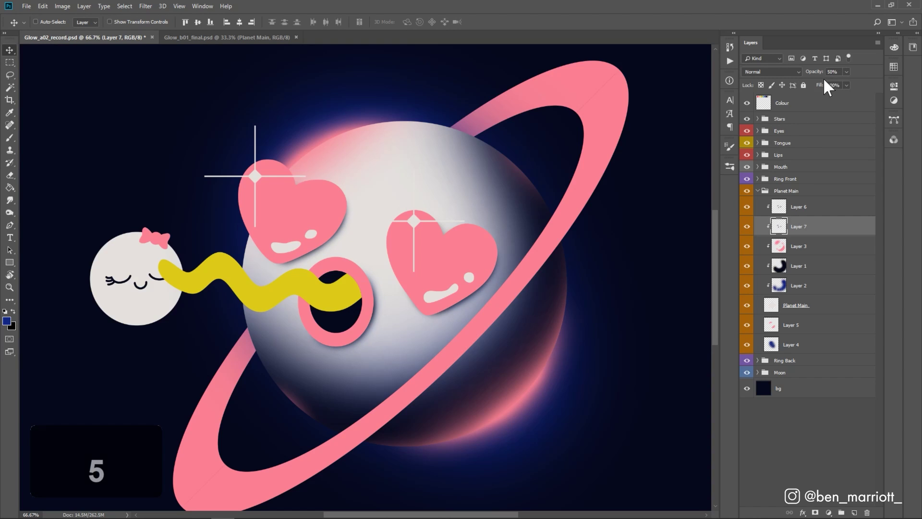
{"action": "key", "text": "8"}
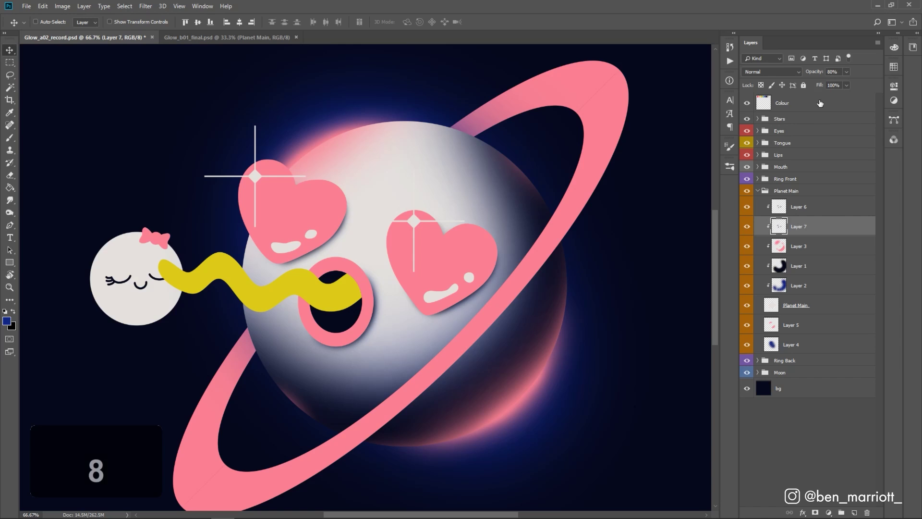
{"action": "key", "text": "5"}
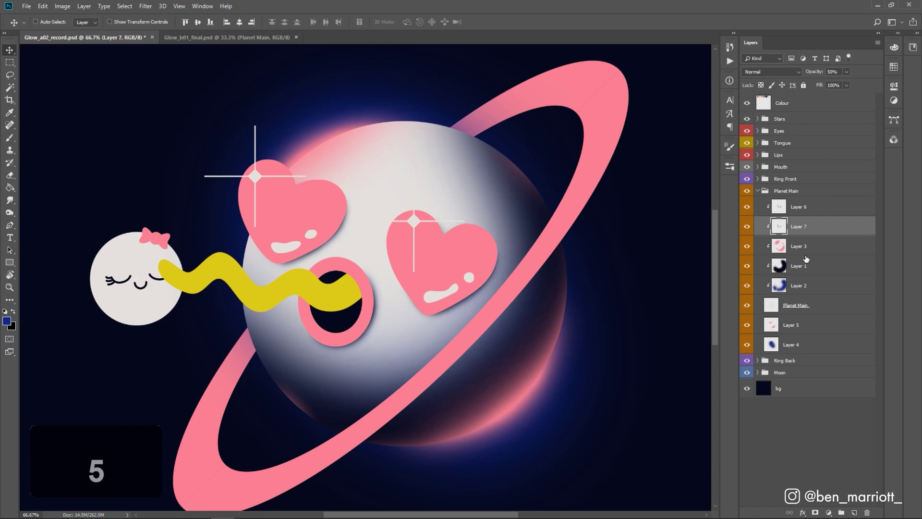
{"action": "key", "text": "3"}
{"action": "key", "text": "5"}
{"action": "key", "text": "6"}
Step: Try Layer 6 at 50–70%, restore both shading layers to 100%, and open the Eyes group's hearts layer
{"action": "left_click", "coordinate": [806, 208]}
{"action": "key", "text": "6"}
{"action": "key", "text": "7"}
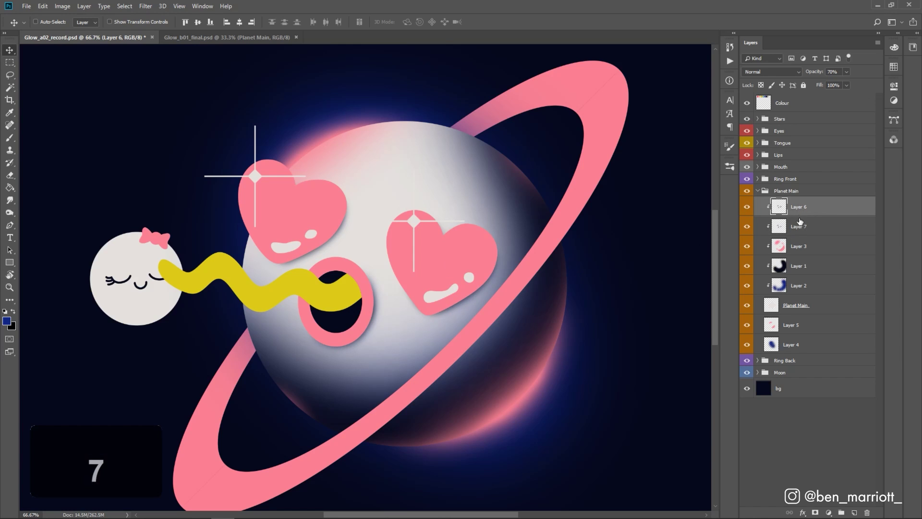
{"action": "left_click", "coordinate": [800, 227]}
{"action": "key", "text": "0"}
{"action": "left_click", "coordinate": [803, 211]}
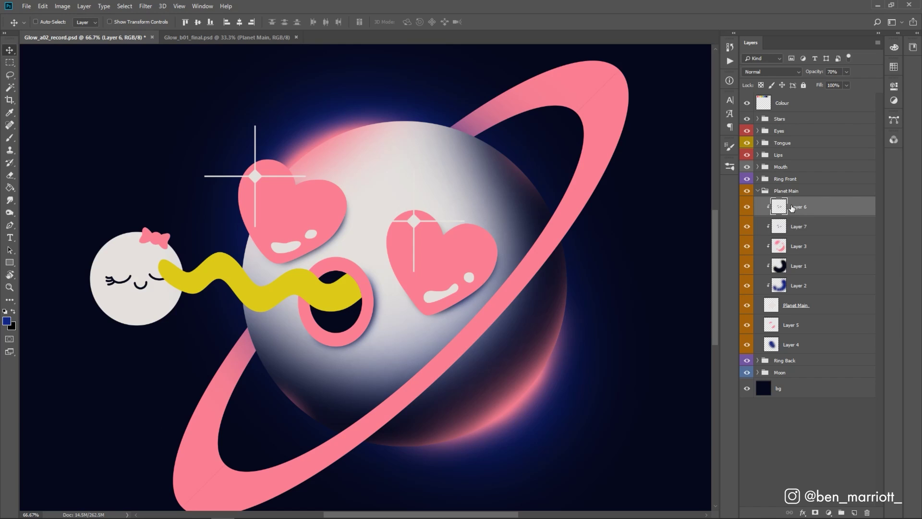
{"action": "key", "text": "5"}
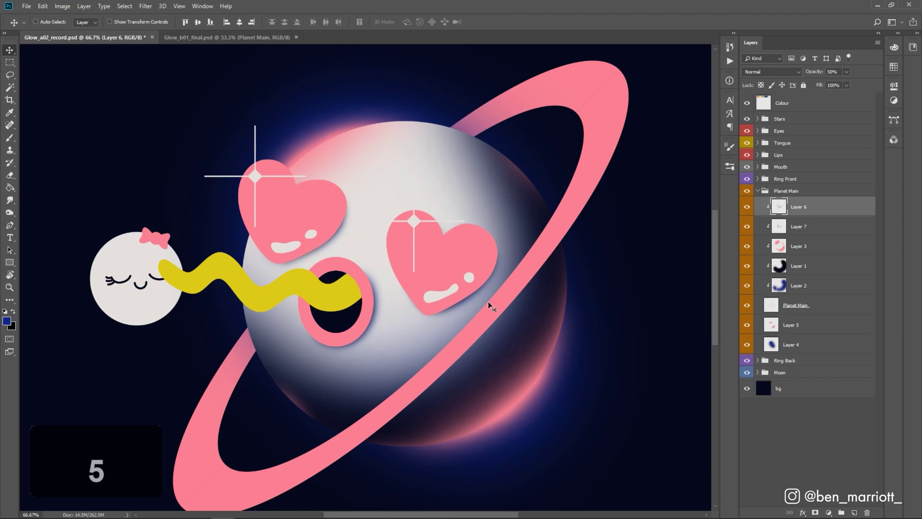
{"action": "key", "text": "7"}
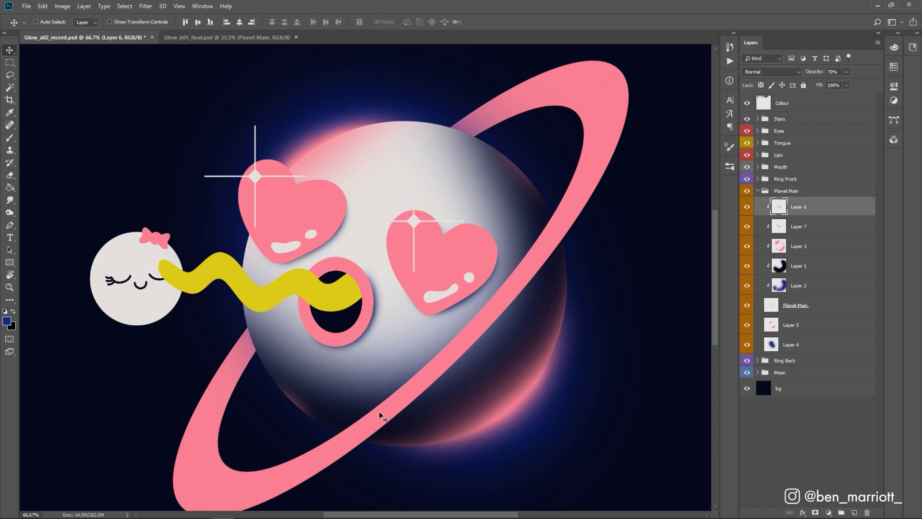
{"action": "key", "text": "0"}
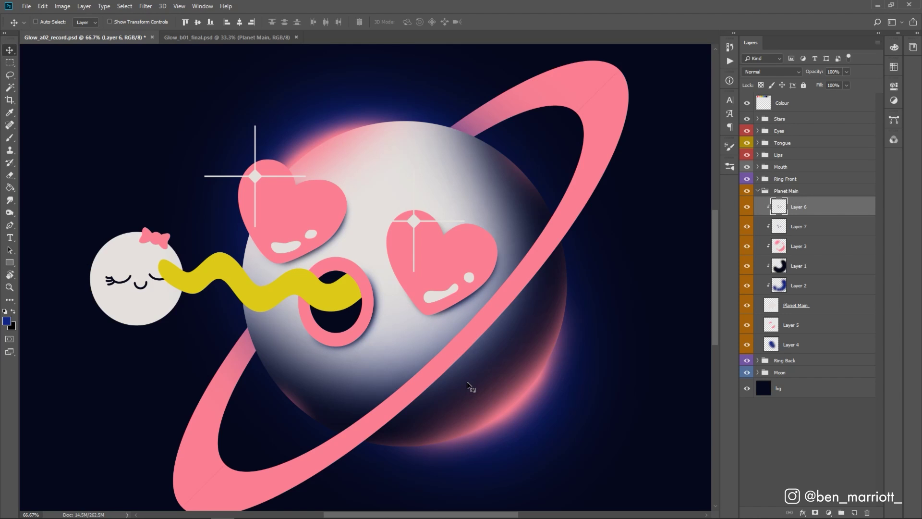
{"action": "left_click", "coordinate": [473, 372], "text": "ctrl"}
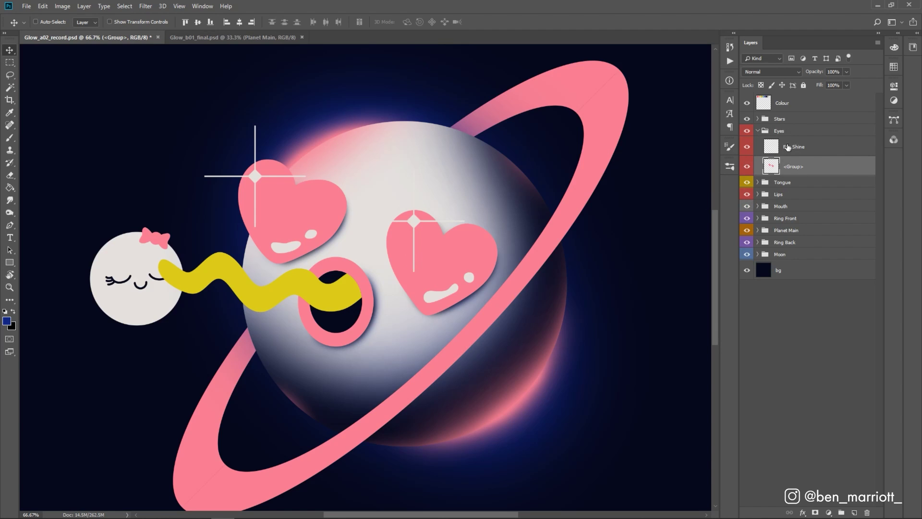
Step: Add Layer 8 clipped to the hearts and paint red shading along their lower edges
{"action": "left_click", "coordinate": [854, 512]}
{"action": "left_click", "coordinate": [773, 187]}
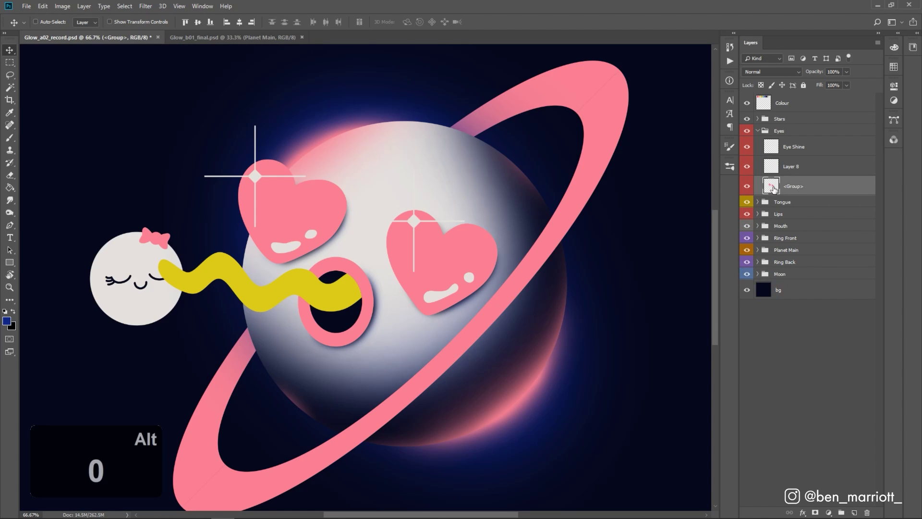
{"action": "left_click", "coordinate": [787, 175], "text": "alt"}
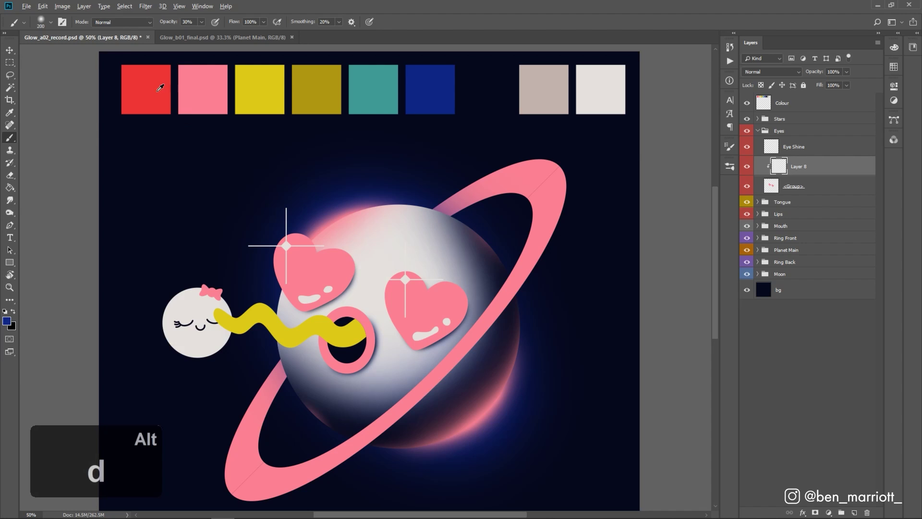
{"action": "left_click", "coordinate": [159, 88], "text": "alt"}
{"action": "mouse_move", "coordinate": [461, 326]}
{"action": "left_mouse_down"}
{"action": "mouse_move", "coordinate": [416, 355]}
{"action": "mouse_move", "coordinate": [476, 329]}
{"action": "mouse_move", "coordinate": [398, 362]}
{"action": "mouse_move", "coordinate": [430, 357]}
{"action": "mouse_move", "coordinate": [464, 330]}
{"action": "mouse_move", "coordinate": [417, 356]}
{"action": "left_mouse_up"}
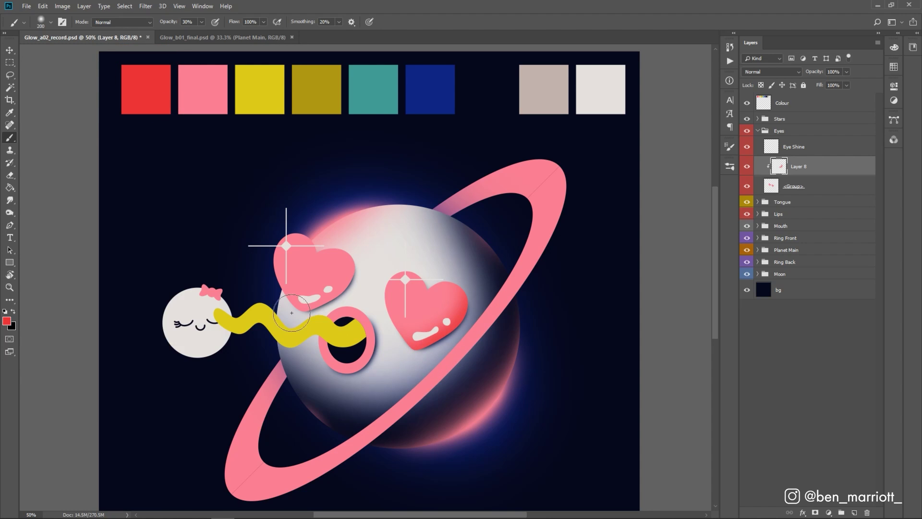
{"action": "left_click_drag", "start_coordinate": [292, 312], "coordinate": [308, 317]}
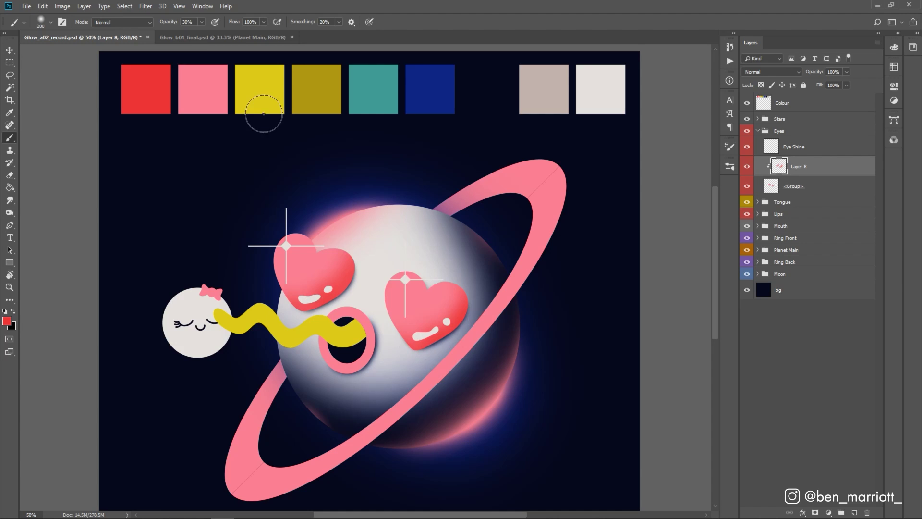
Step: Add clipped Layer 9 and paint yellow-orange at full opacity on both hearts' upper-left edges
{"action": "key", "text": "ctrl+shift+alt+n"}
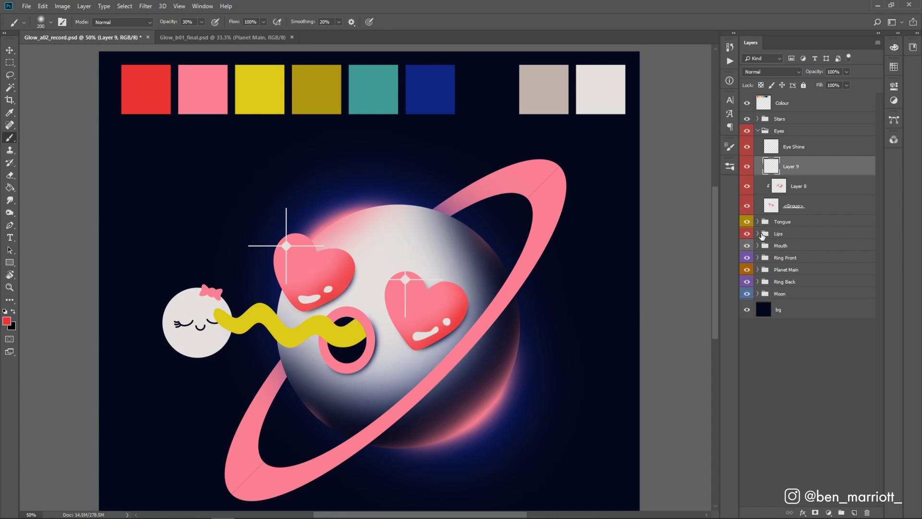
{"action": "left_click", "coordinate": [768, 176], "text": "alt"}
{"action": "left_click", "coordinate": [259, 89], "text": "alt"}
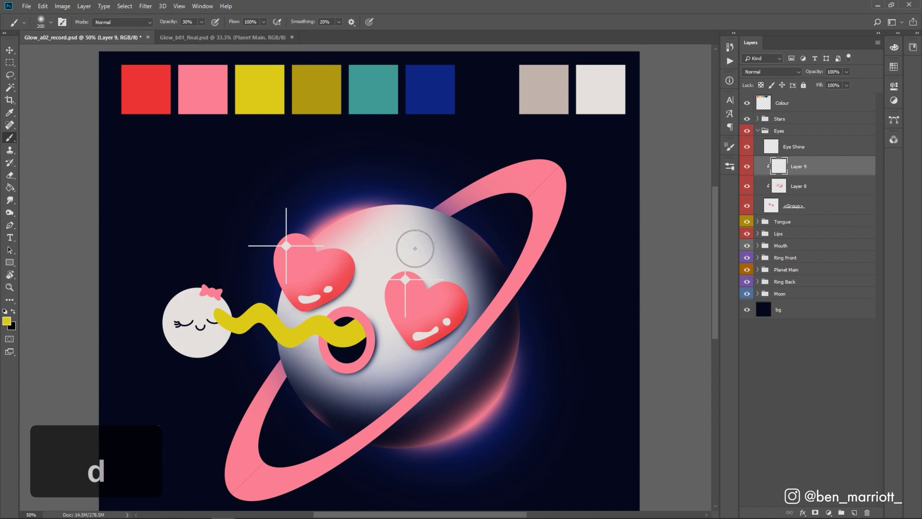
{"action": "key", "text": "ctrl+z"}
{"action": "key", "text": "0"}
{"action": "left_click_drag", "start_coordinate": [370, 304], "coordinate": [399, 254]}
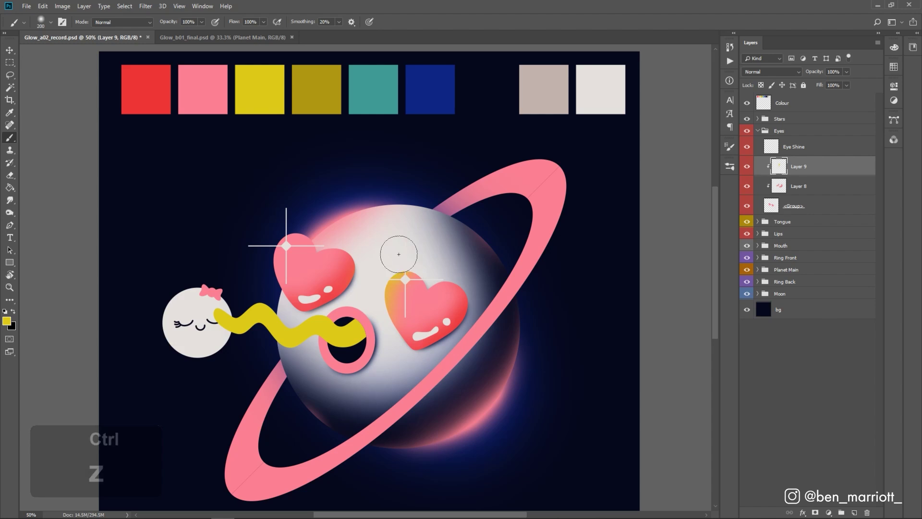
{"action": "key", "text": "ctrl+0"}
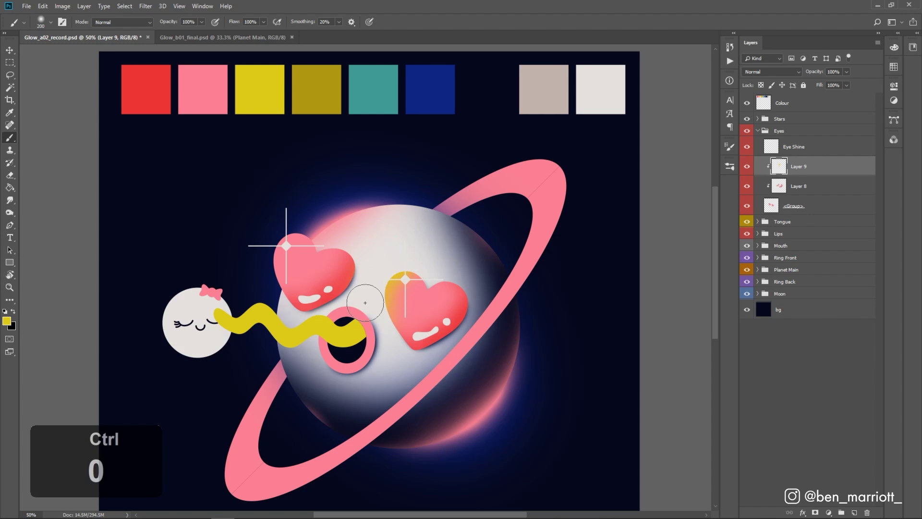
{"action": "left_click_drag", "start_coordinate": [257, 284], "coordinate": [271, 242]}
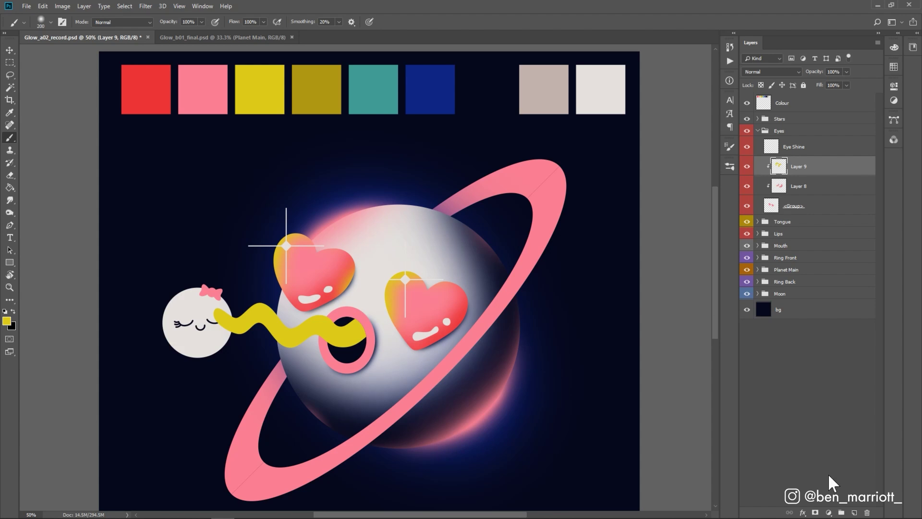
Step: Add Layer 10 and paint soft pink with a smaller brush along both hearts' lower edges
{"action": "left_click", "coordinate": [854, 512]}
{"action": "key", "text": "ctrl+alt+0"}
{"action": "left_click", "coordinate": [482, 210], "text": "alt"}
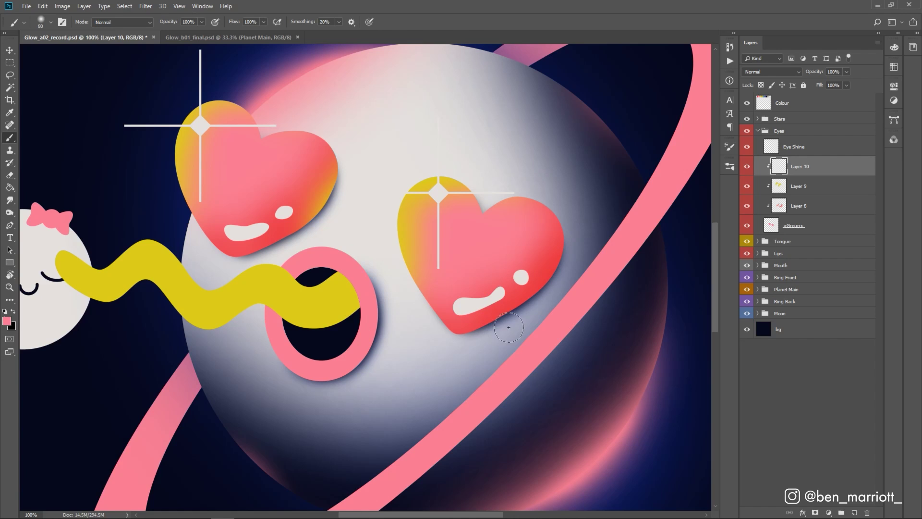
{"action": "key", "text": "bracketleft"}
{"action": "key", "text": "bracketleft"}
{"action": "key", "text": "bracketleft"}
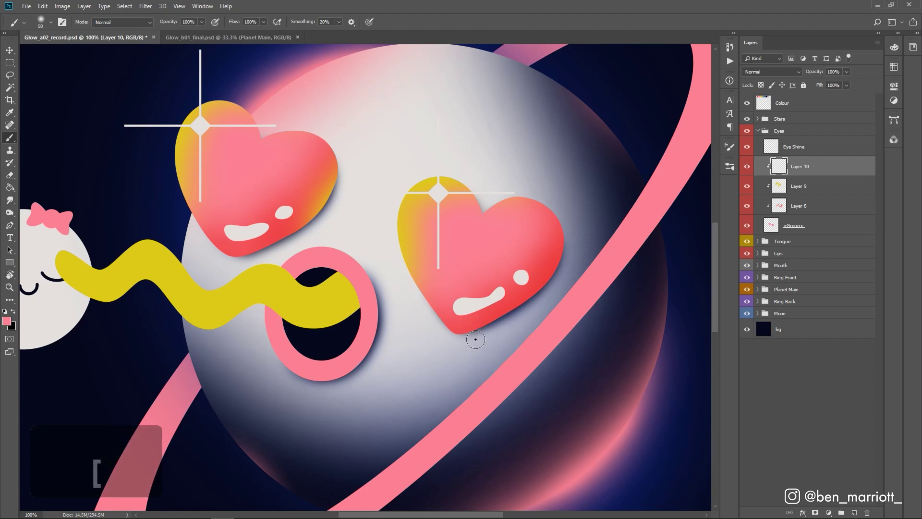
{"action": "left_click_drag", "start_coordinate": [476, 339], "coordinate": [558, 274]}
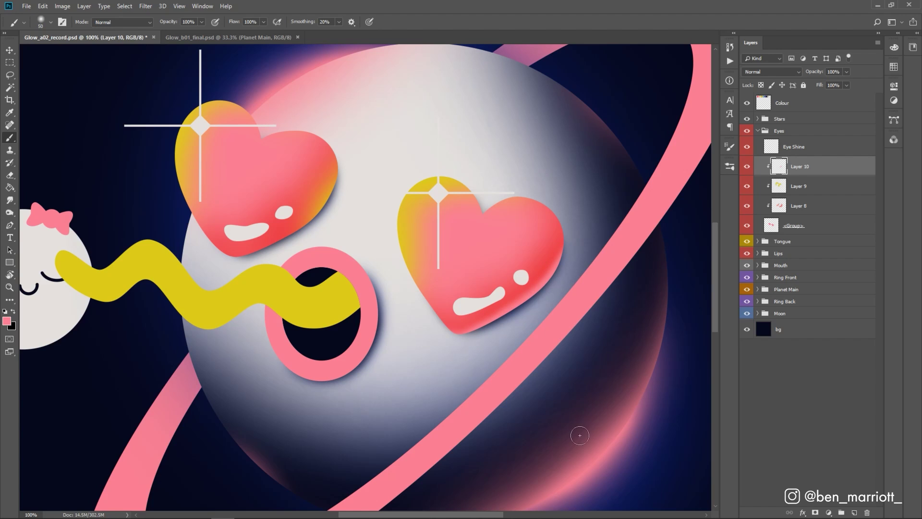
{"action": "left_click_drag", "start_coordinate": [316, 236], "coordinate": [247, 264]}
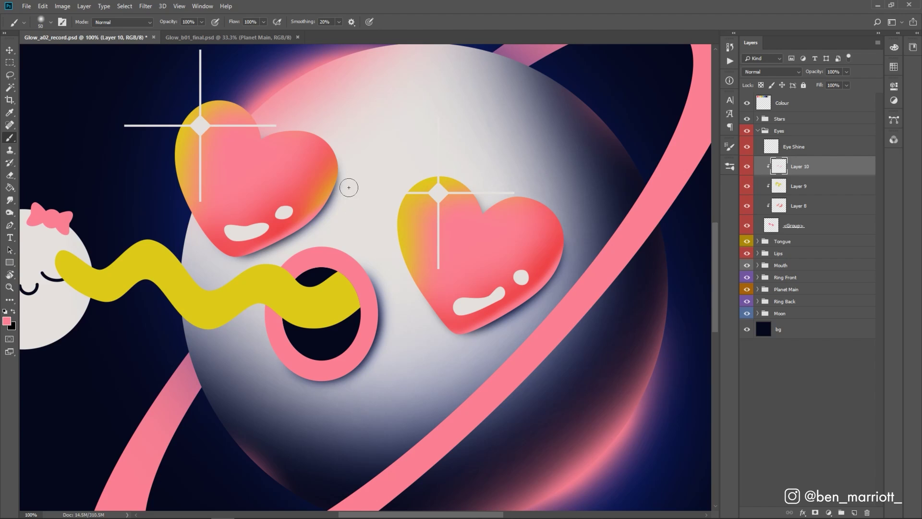
Step: Erase some of the yellow shading on Layer 9, then return to painting on Layer 10
{"action": "left_click", "coordinate": [800, 193]}
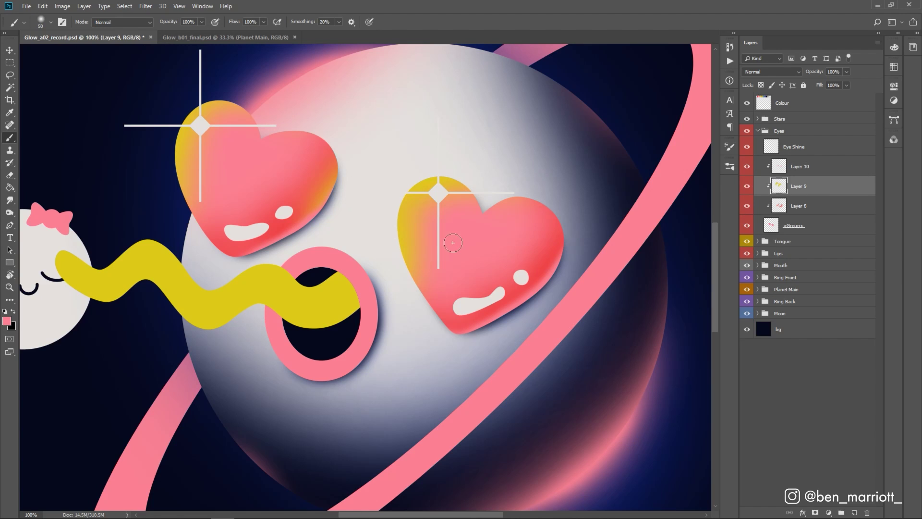
{"action": "key", "text": "e"}
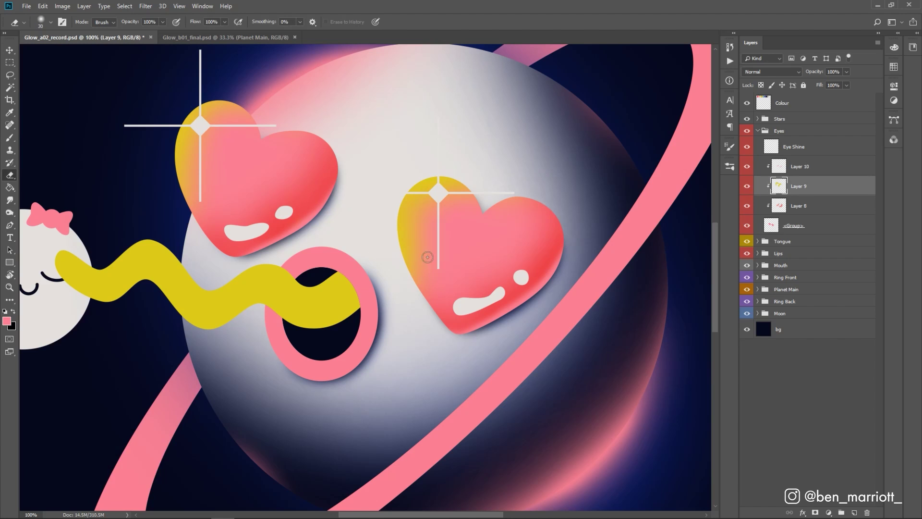
{"action": "left_click", "coordinate": [799, 167]}
{"action": "key", "text": "b"}
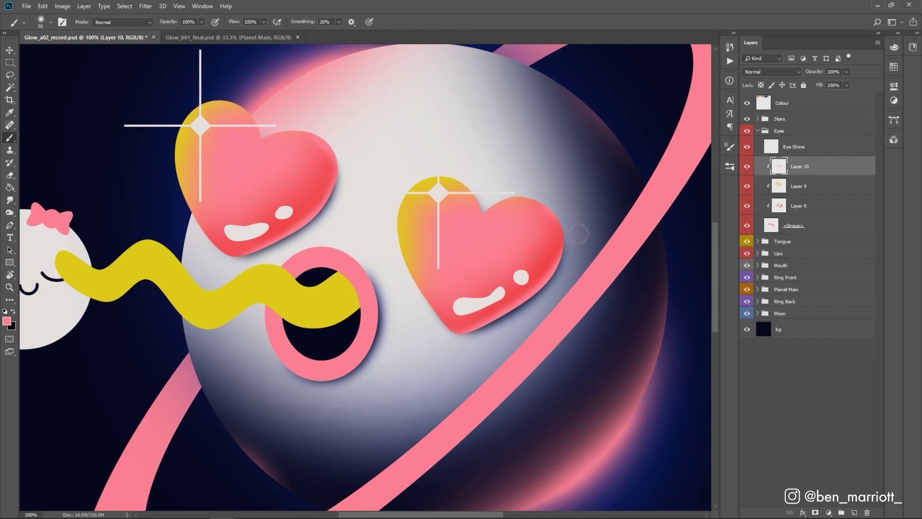
{"action": "key", "text": "ctrl+minus"}
{"action": "key", "text": "ctrl+minus"}
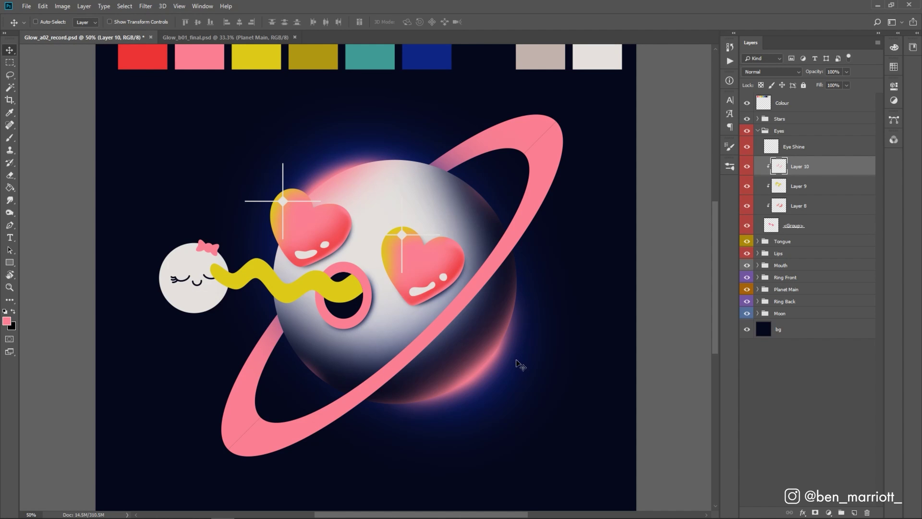
Step: Set the foreground colour to S 0, B 50 (#808080) and fill the Colour layer with it
{"action": "scroll", "coordinate": [514, 371], "scroll_direction": "up", "scroll_amount": 1}
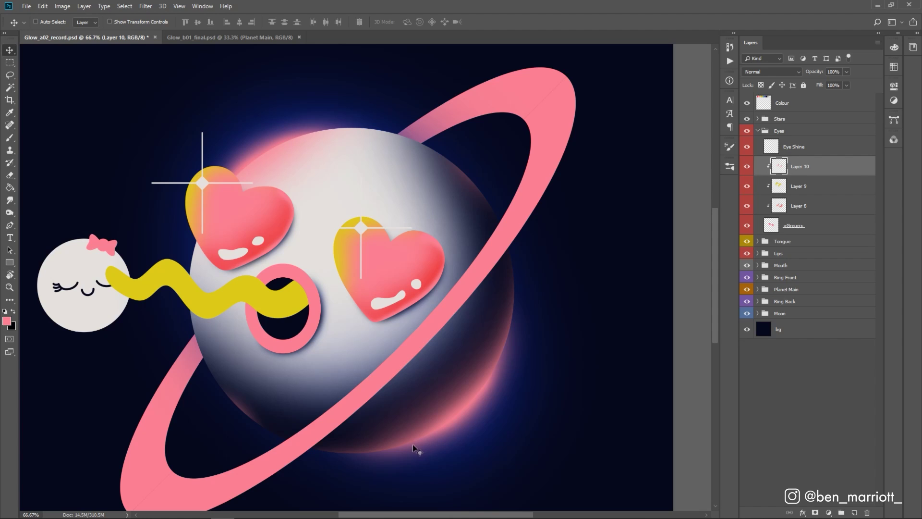
{"action": "left_click", "coordinate": [792, 107]}
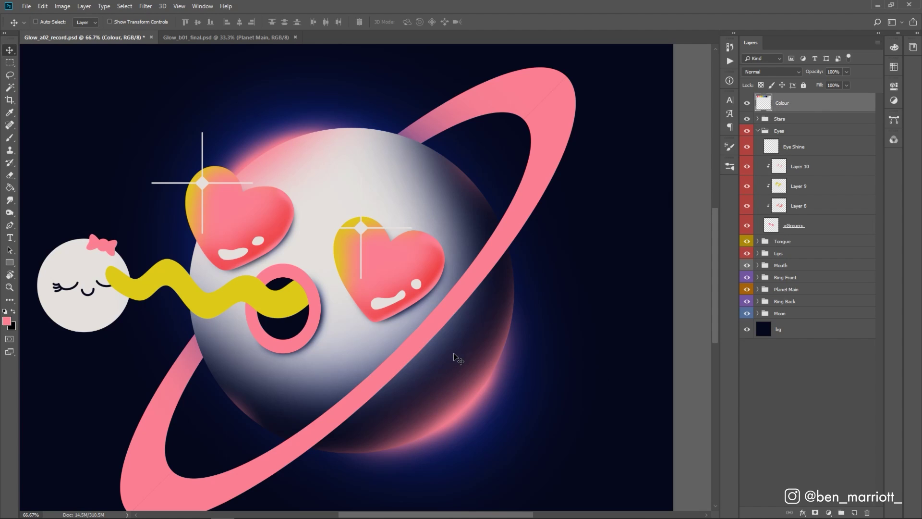
{"action": "left_click", "coordinate": [7, 321]}
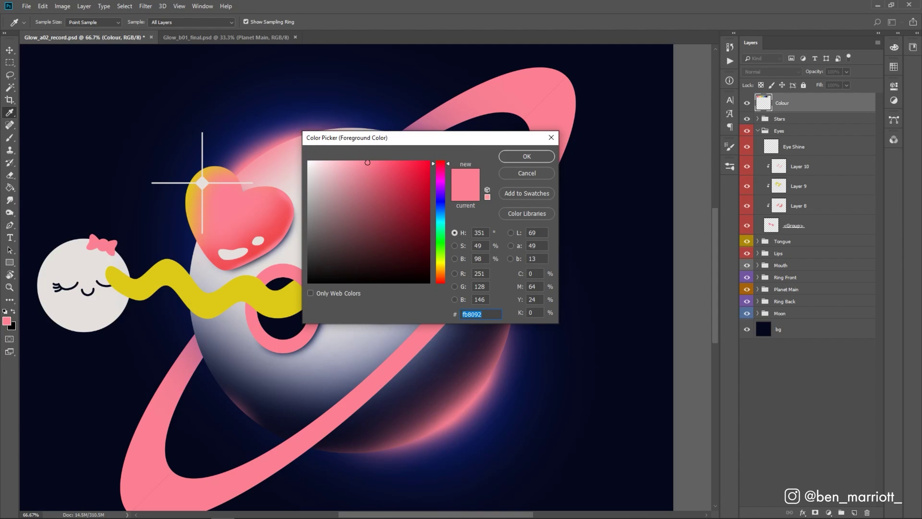
{"action": "key", "text": "BackSpace"}
{"action": "key", "text": "BackSpace"}
{"action": "type", "text": "0"}
{"action": "key", "text": "Tab"}
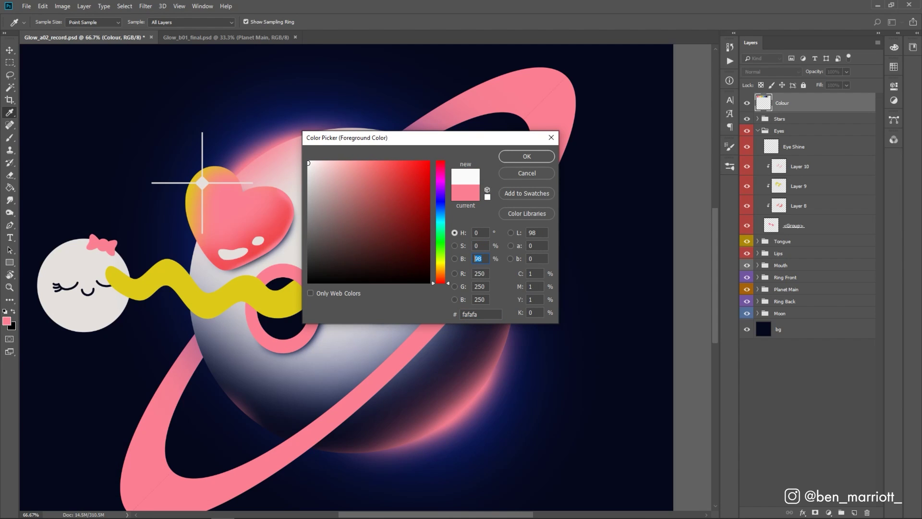
{"action": "type", "text": "50"}
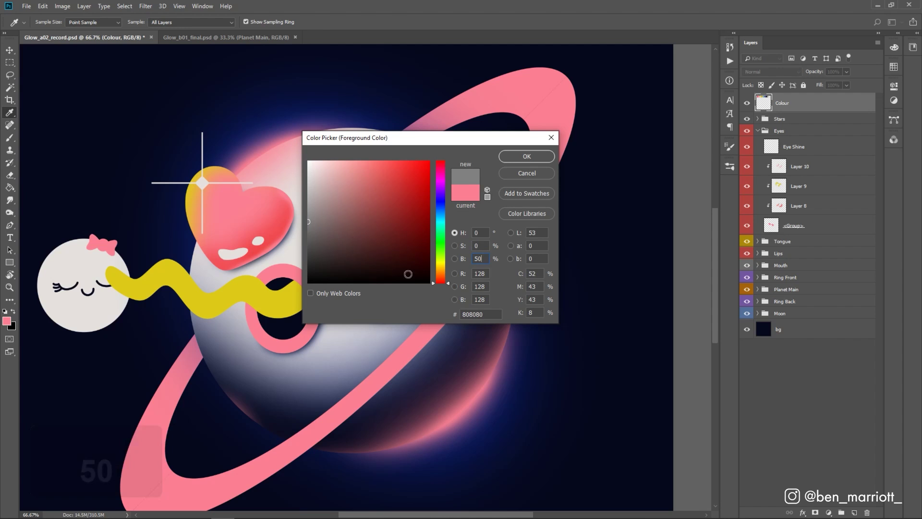
{"action": "left_click", "coordinate": [528, 159]}
{"action": "key", "text": "v"}
{"action": "key", "text": "alt"}
{"action": "key", "text": "alt+Delete"}
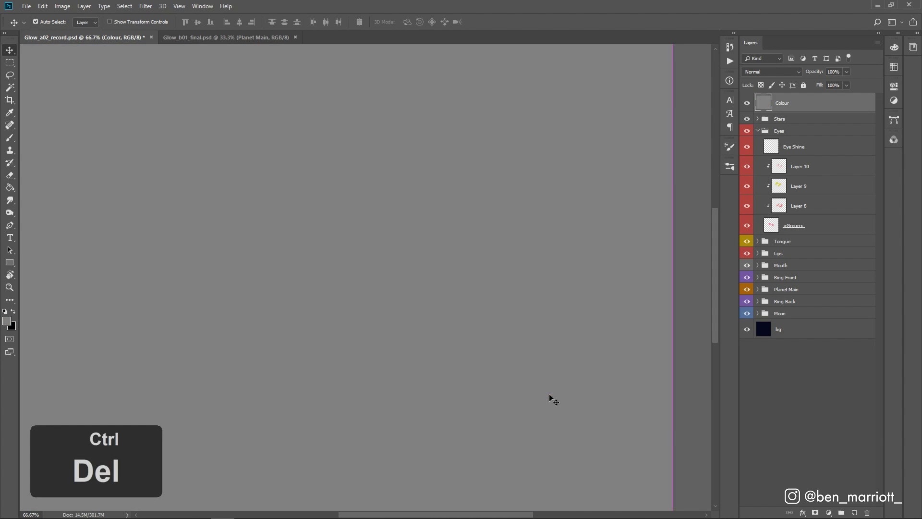
Step: Convert the Colour layer to a smart object and set its blend mode to Overlay
{"action": "key", "text": "ctrl+minus"}
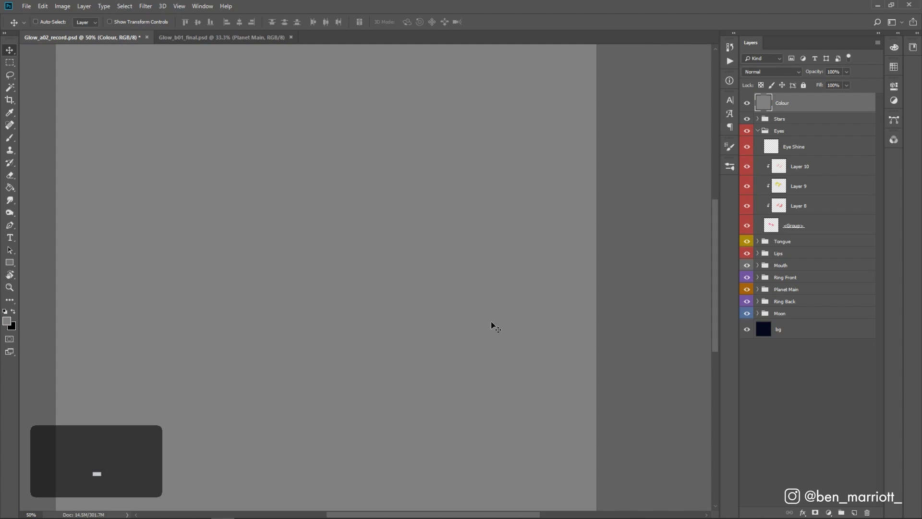
{"action": "right_click", "coordinate": [799, 104]}
{"action": "left_click", "coordinate": [834, 201]}
{"action": "left_click", "coordinate": [763, 72]}
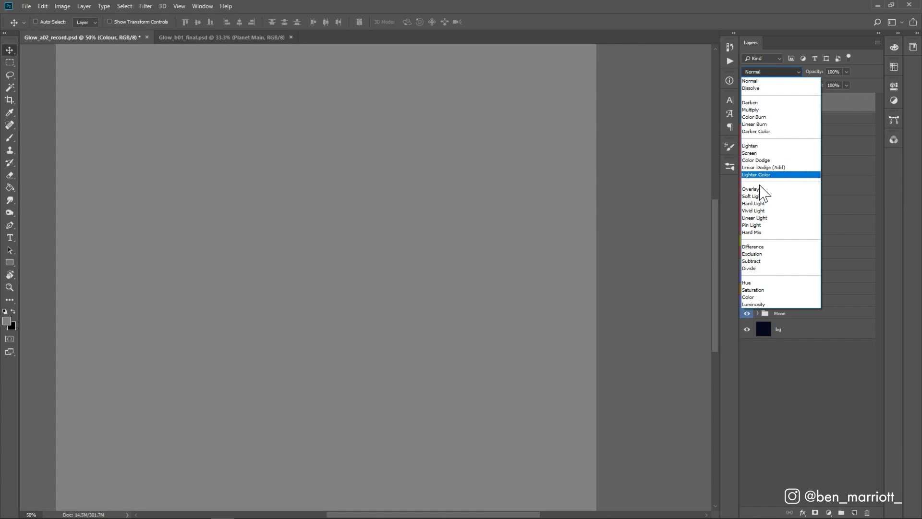
{"action": "left_click", "coordinate": [761, 189]}
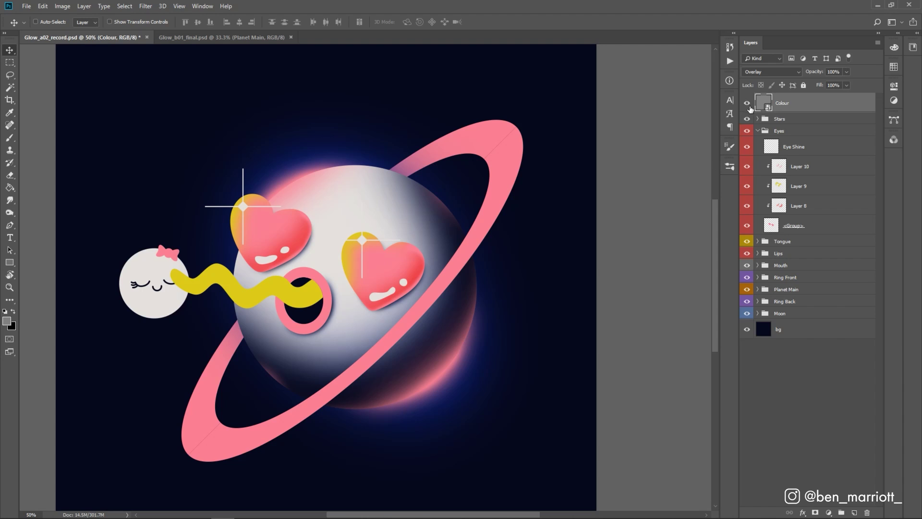
{"action": "left_click", "coordinate": [747, 103]}
Step: Apply a Gaussian Add Noise filter to the Colour layer
{"action": "left_click", "coordinate": [145, 6]}
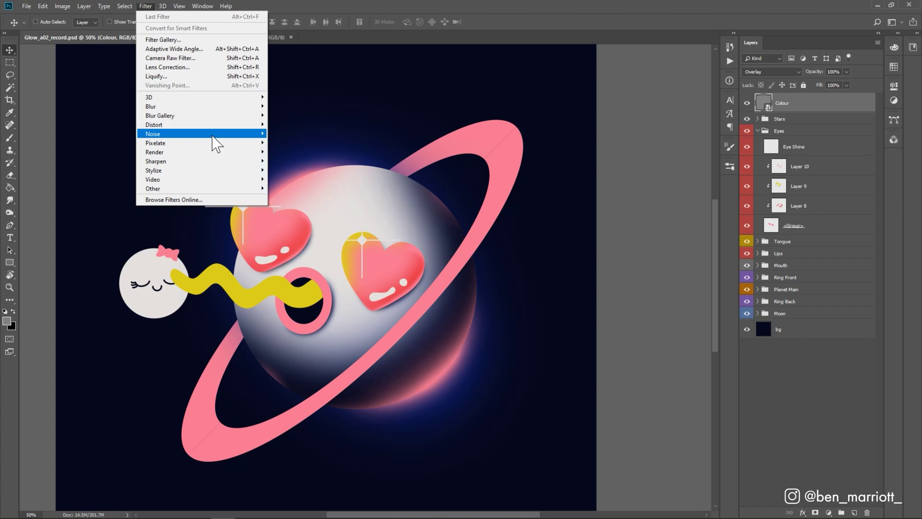
{"action": "mouse_move", "coordinate": [259, 134]}
{"action": "left_click", "coordinate": [318, 134]}
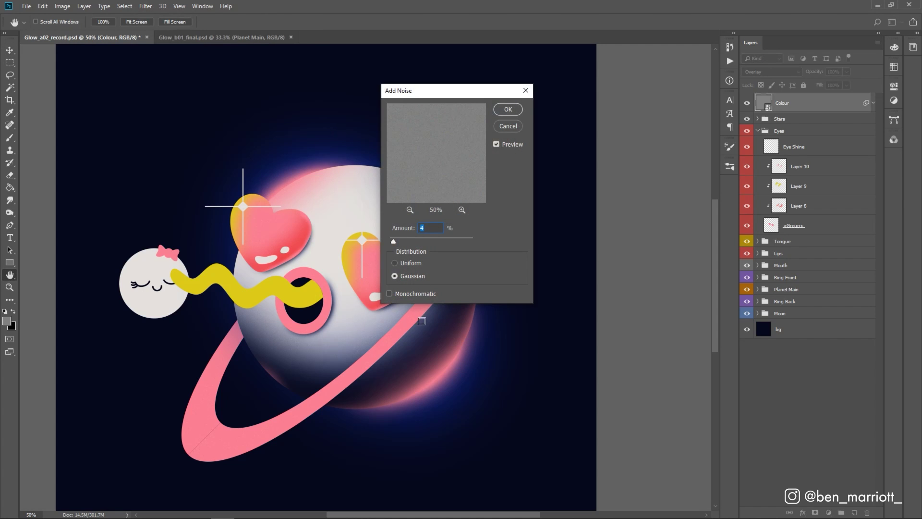
{"action": "left_click", "coordinate": [507, 109]}
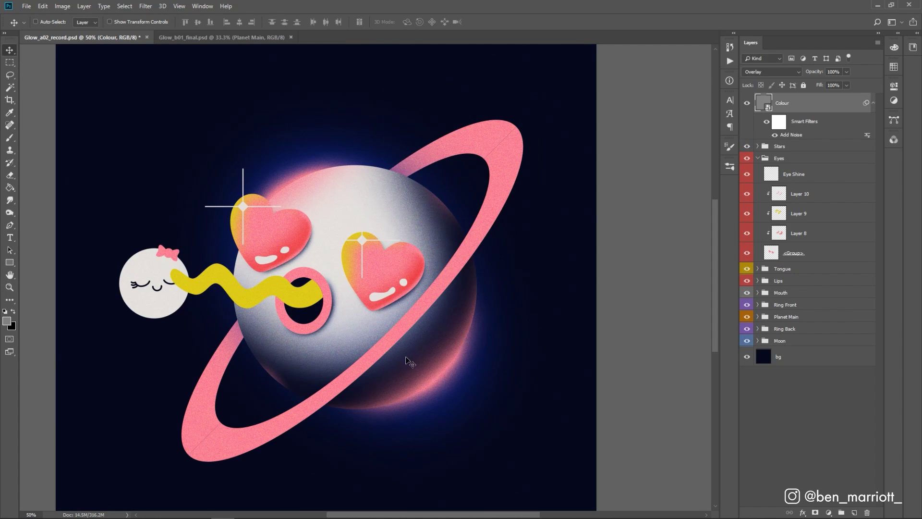
Step: Inspect the grain up close and reduce the Add Noise smart filter amount to 5
{"action": "key", "text": "ctrl+equal"}
{"action": "key", "text": "ctrl+equal"}
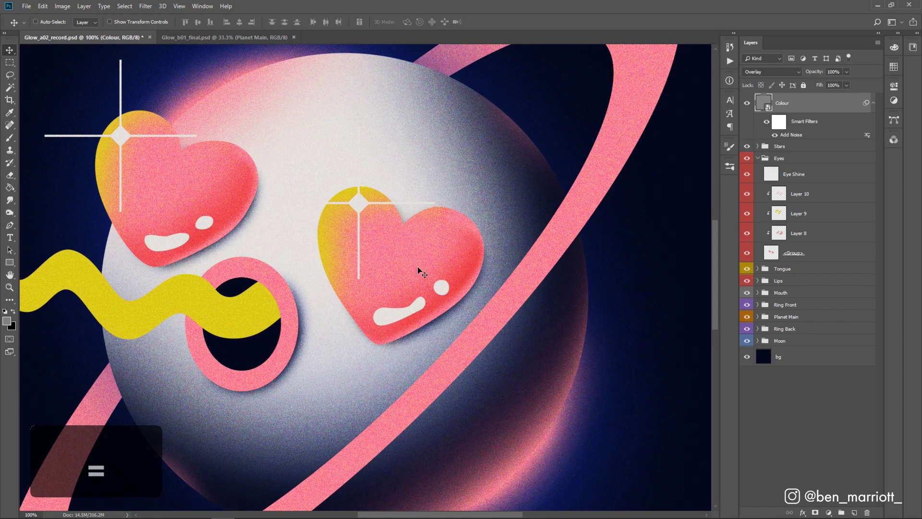
{"action": "key", "text": "ctrl+minus"}
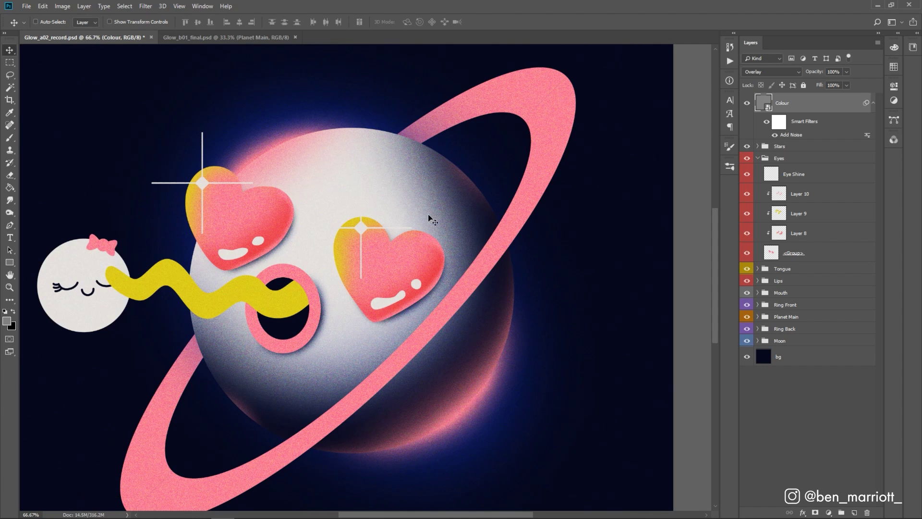
{"action": "key", "text": "ctrl+plus"}
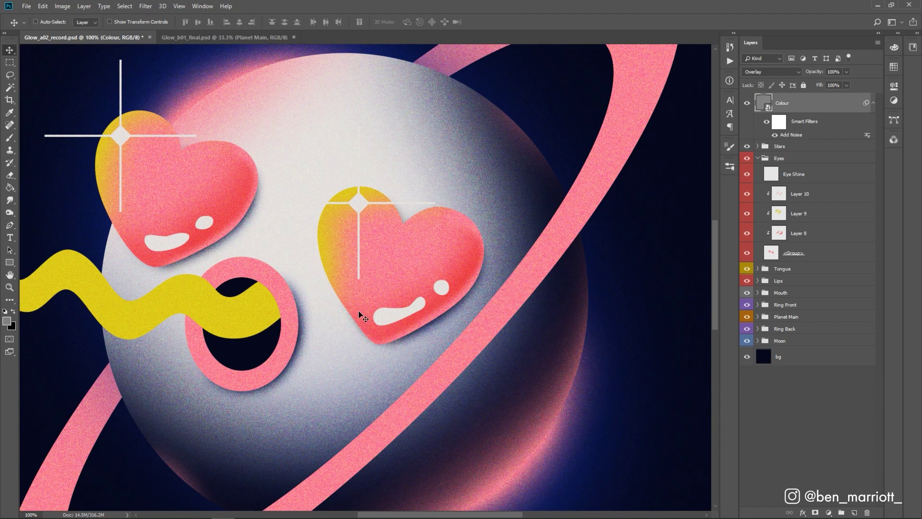
{"action": "double_click", "coordinate": [793, 135]}
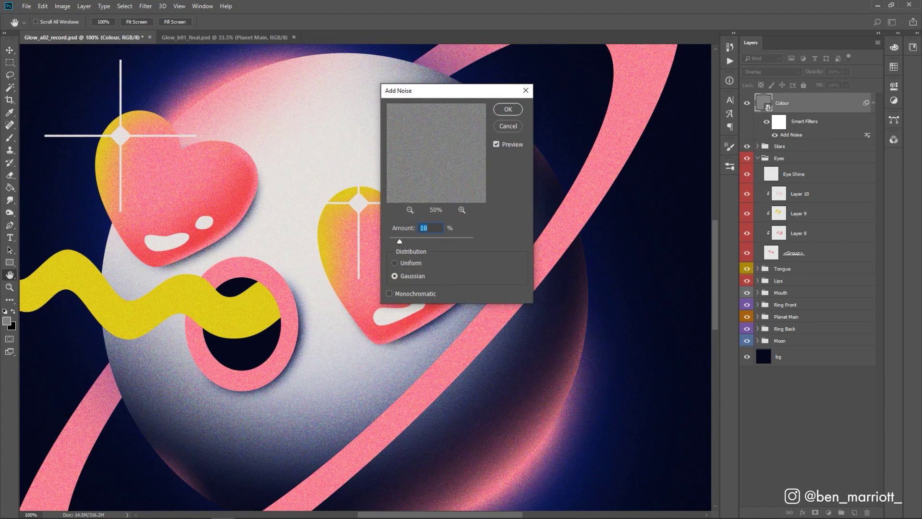
{"action": "type", "text": "5"}
{"action": "left_click", "coordinate": [509, 109]}
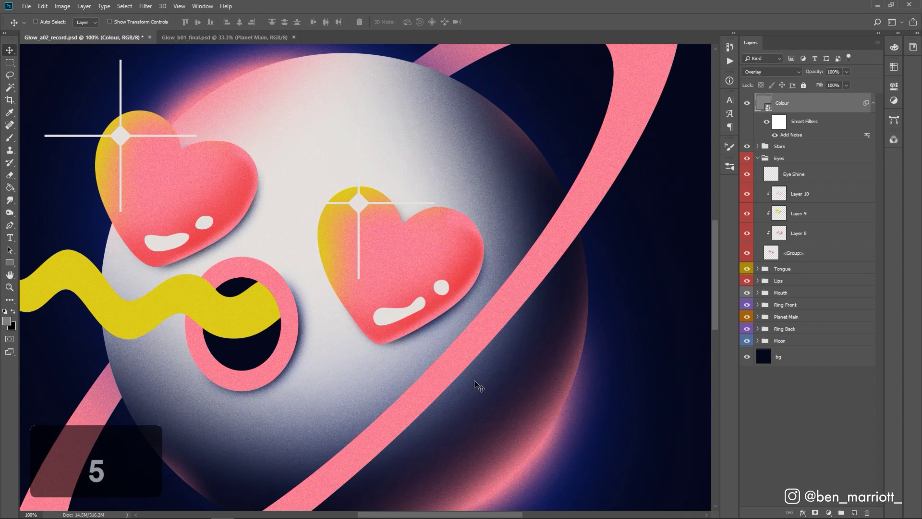
{"action": "key", "text": "ctrl+minus"}
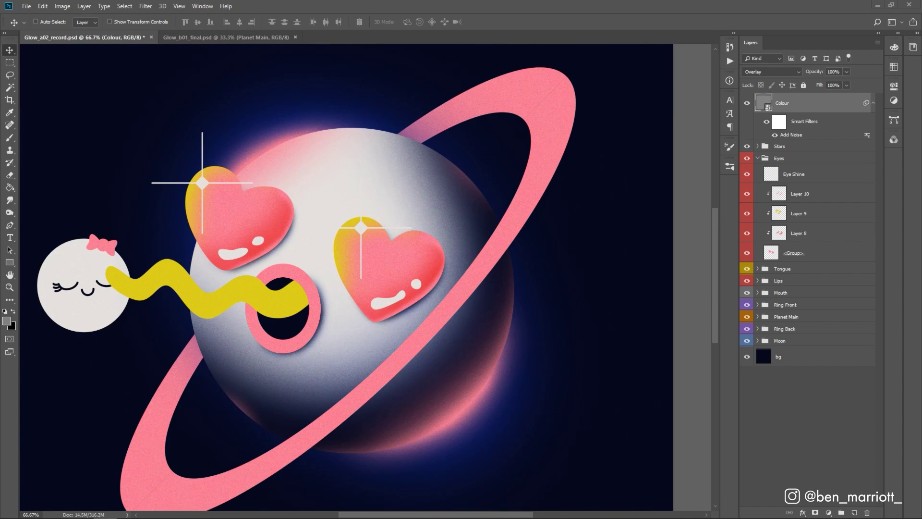
Step: Place the black paper texture, scale it to cover the canvas, and blend it in Screen mode
{"action": "left_click_drag", "start_coordinate": [0, 408], "coordinate": [334, 258]}
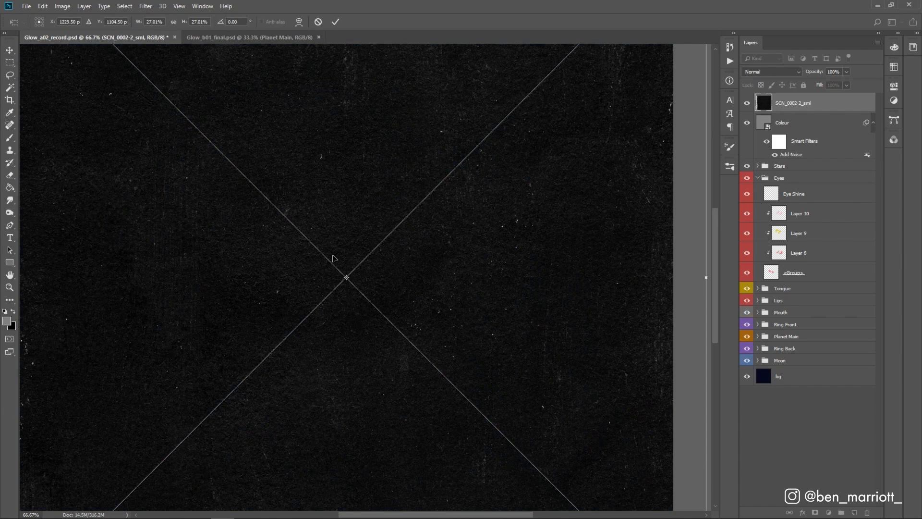
{"action": "key", "text": "ctrl+minus"}
{"action": "key", "text": "ctrl+minus"}
{"action": "left_click_drag", "start_coordinate": [586, 67], "coordinate": [514, 102]}
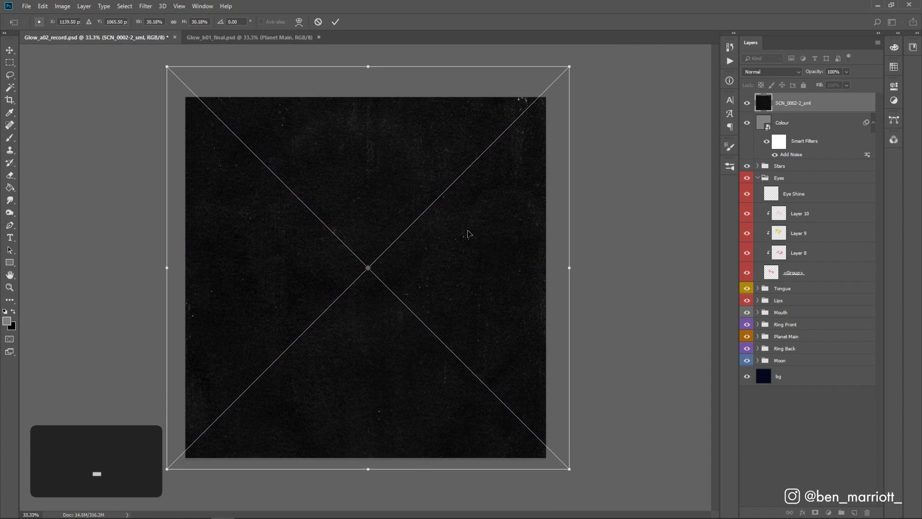
{"action": "left_click_drag", "start_coordinate": [469, 232], "coordinate": [470, 235]}
{"action": "key", "text": "Return"}
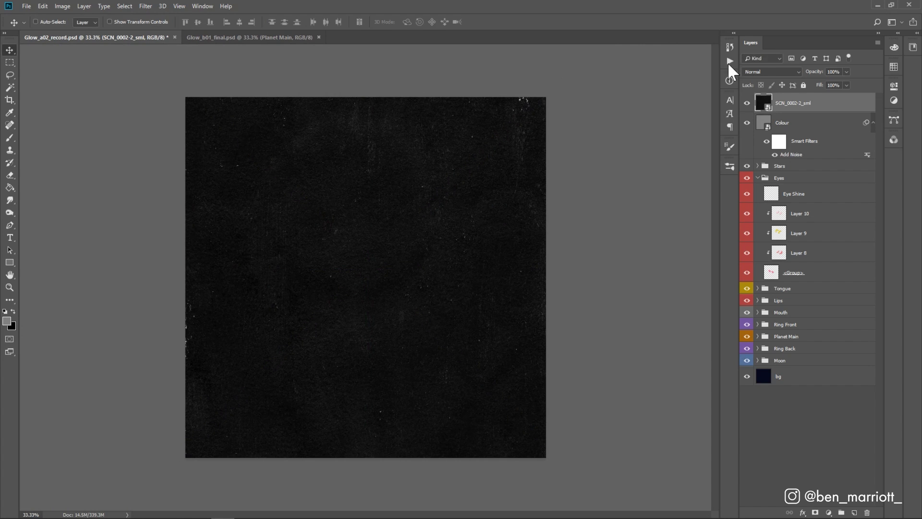
{"action": "left_click", "coordinate": [768, 72]}
{"action": "left_click", "coordinate": [768, 154]}
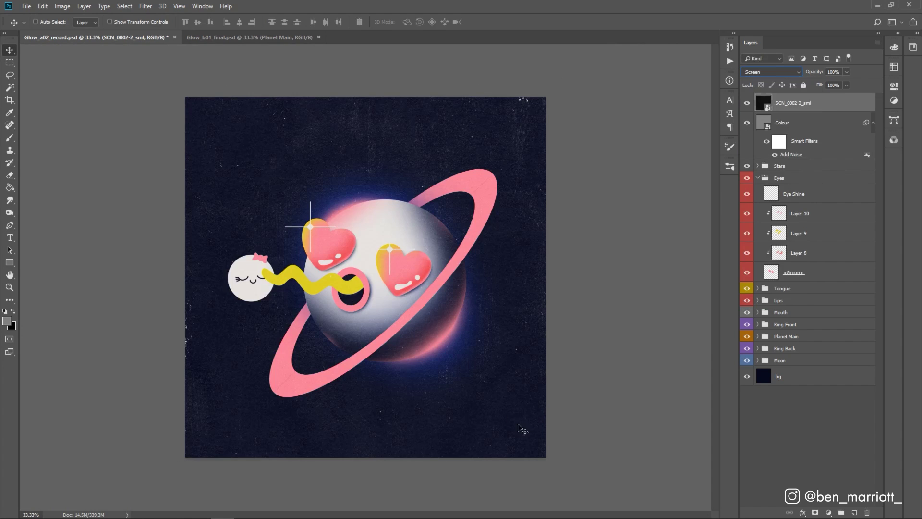
{"action": "key", "text": "ctrl+Return"}
Step: Deepen the texture's blacks with Curves, then switch to Glow_b01_final.psd
{"action": "key", "text": "ctrl+m"}
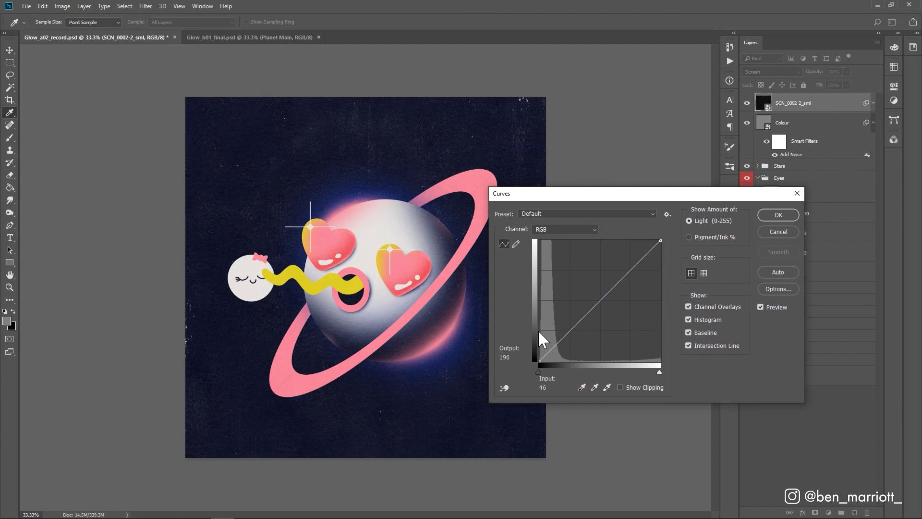
{"action": "left_click_drag", "start_coordinate": [538, 361], "coordinate": [545, 364]}
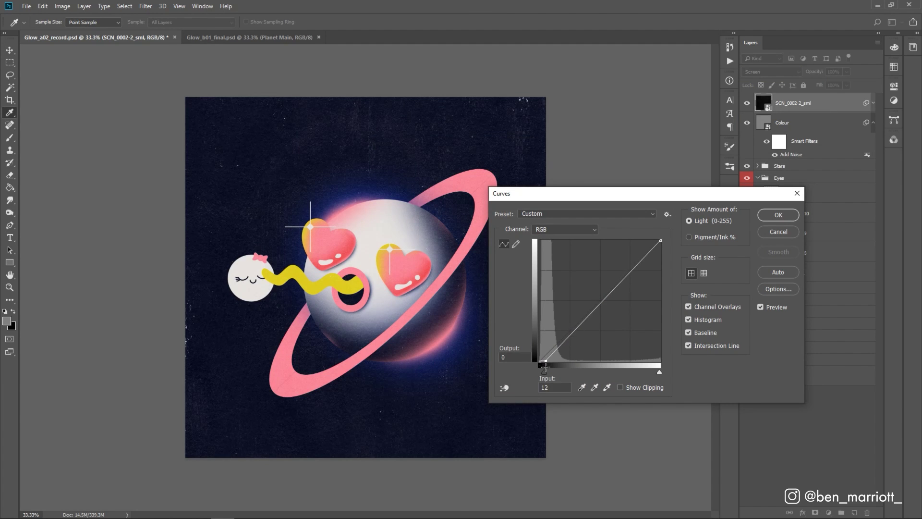
{"action": "left_click", "coordinate": [778, 215]}
{"action": "key", "text": "ctrl+equal"}
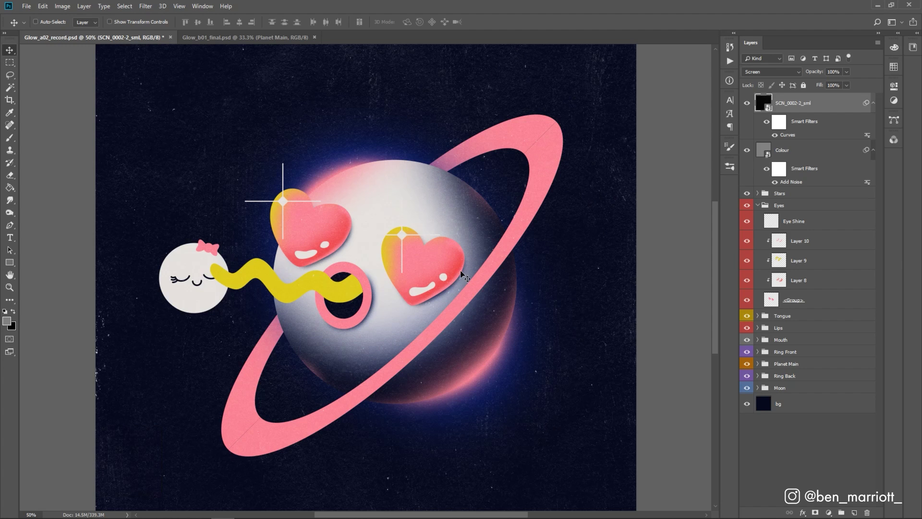
{"action": "left_click", "coordinate": [283, 39]}
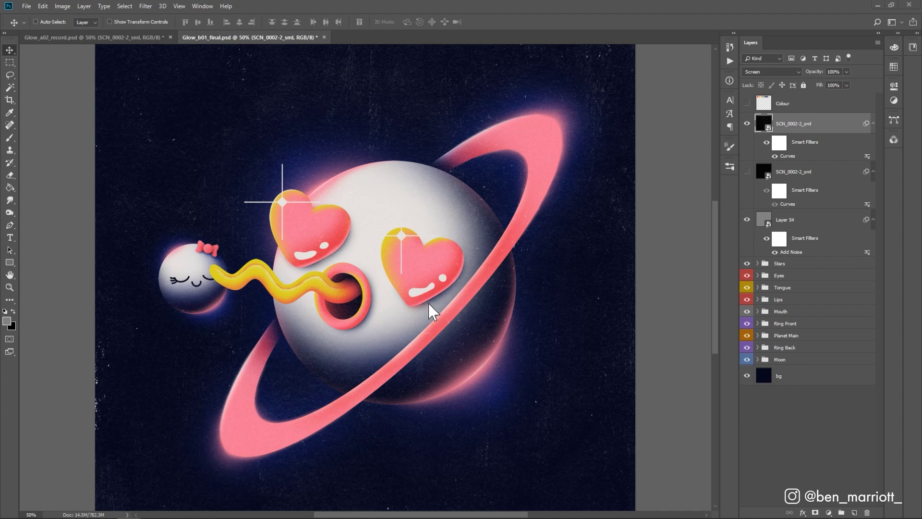
{"action": "key", "text": "ctrl+equal"}
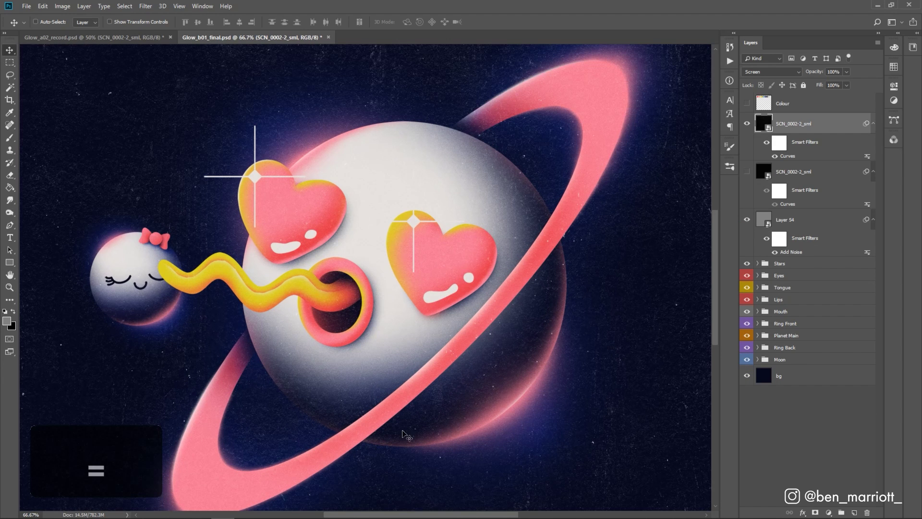